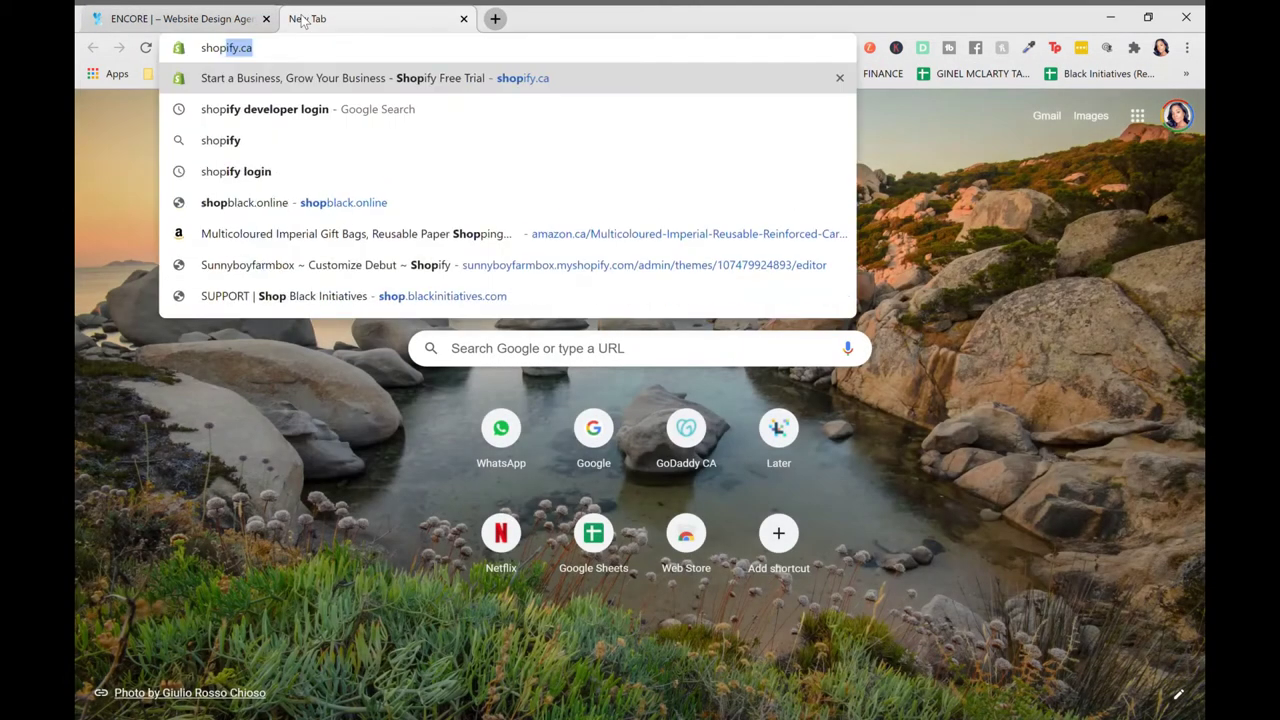
Load the Shopify Canada homepage, shopify.ca, in the new tab.
{"action": "type", "text": ".ca"}
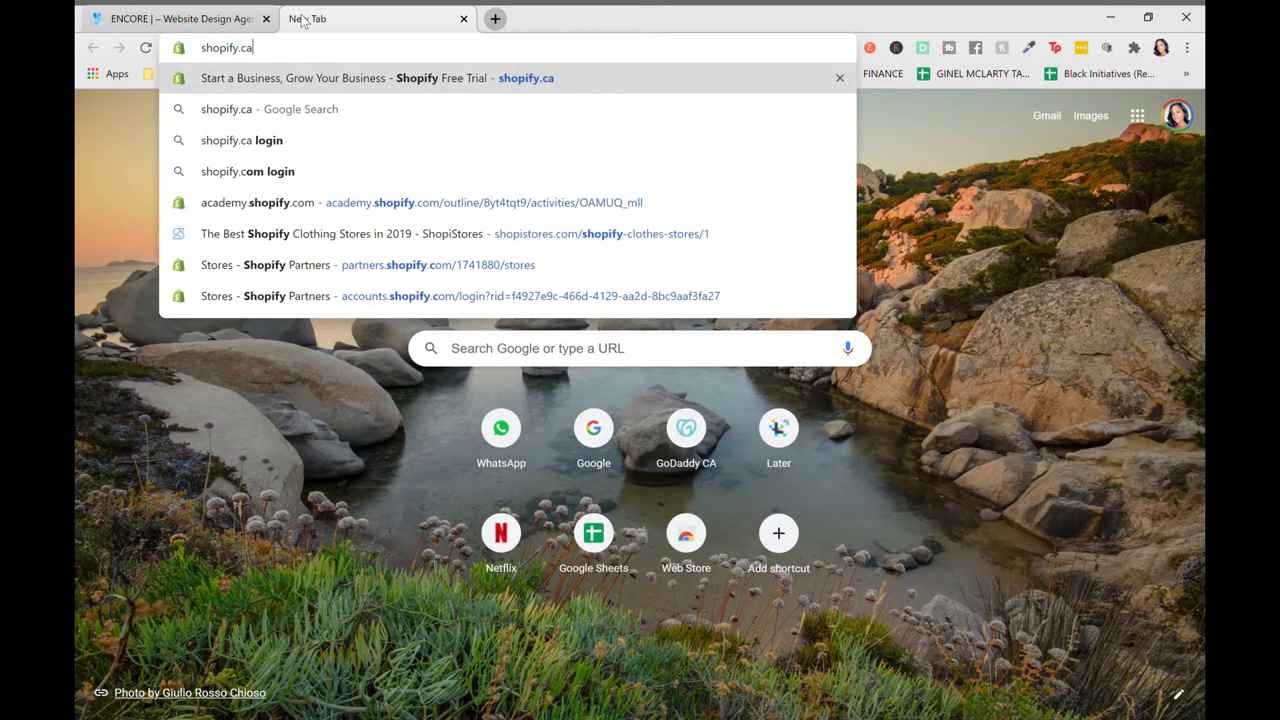
{"action": "key", "text": "Return"}
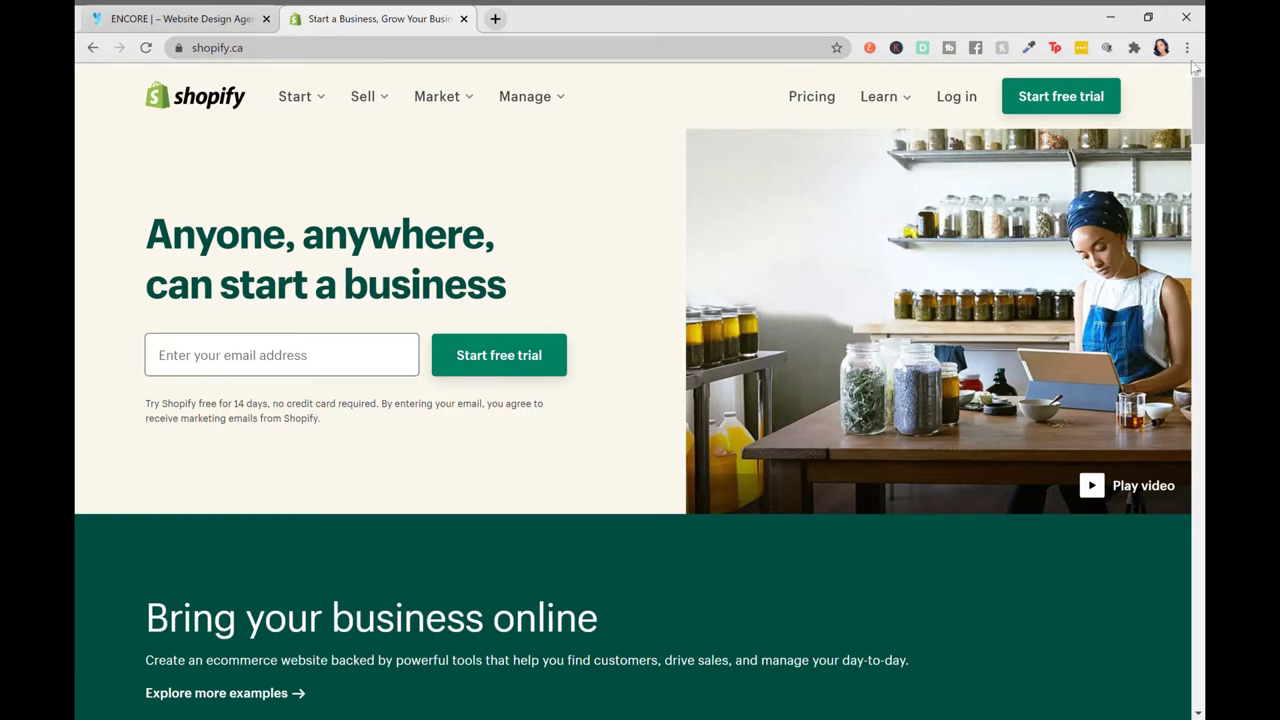
{"action": "left_click", "coordinate": [1094, 86]}
{"action": "scroll", "coordinate": [684, 440], "scroll_direction": "down", "scroll_amount": 3}
{"action": "scroll", "coordinate": [684, 440], "scroll_direction": "down", "scroll_amount": 2}
{"action": "scroll", "coordinate": [689, 449], "scroll_direction": "down", "scroll_amount": 2}
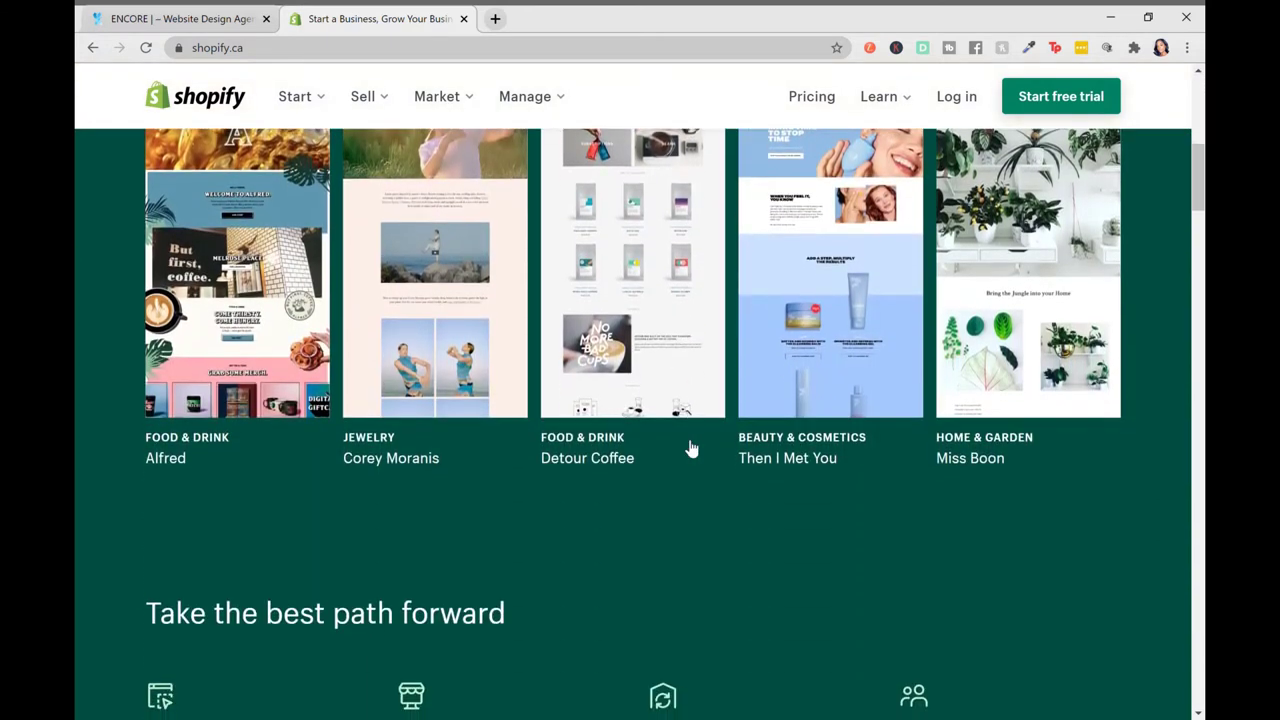
{"action": "scroll", "coordinate": [689, 449], "scroll_direction": "up", "scroll_amount": 2}
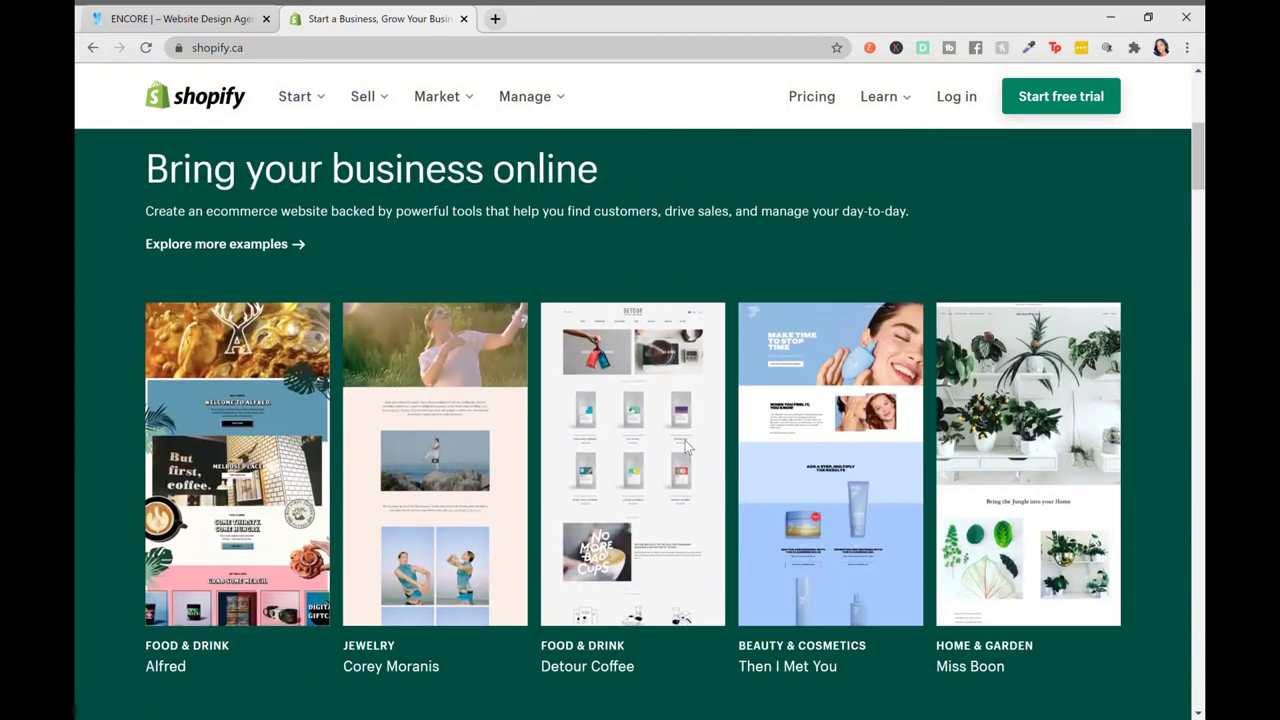
{"action": "scroll", "coordinate": [686, 447], "scroll_direction": "down", "scroll_amount": 1}
{"action": "scroll", "coordinate": [685, 440], "scroll_direction": "up", "scroll_amount": 1}
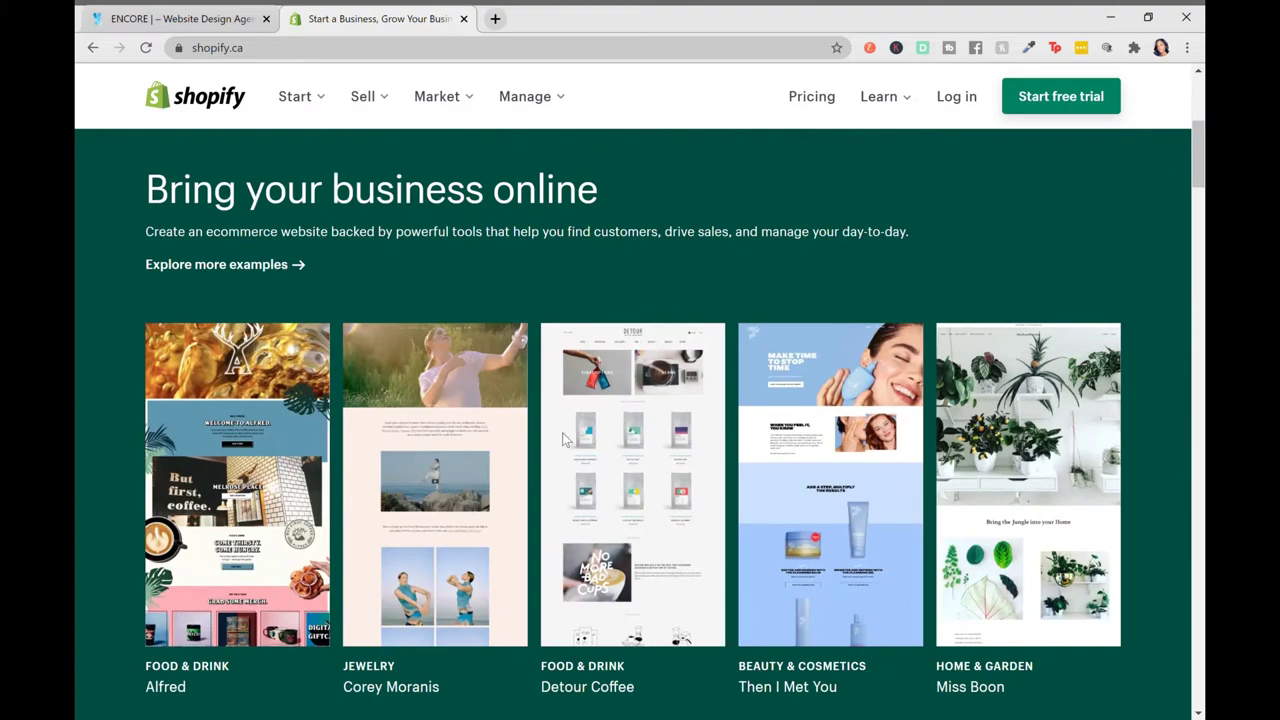
{"action": "scroll", "coordinate": [1050, 437], "scroll_direction": "down", "scroll_amount": 3}
{"action": "scroll", "coordinate": [1050, 437], "scroll_direction": "down", "scroll_amount": 2}
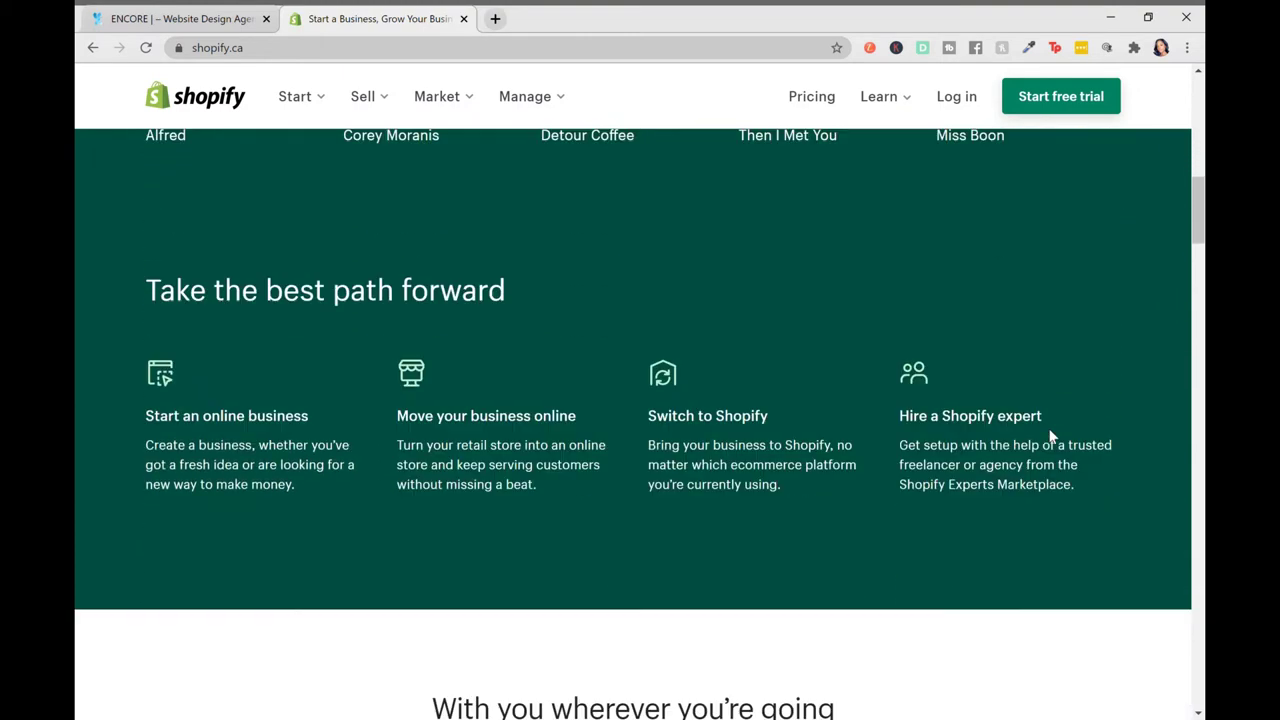
{"action": "scroll", "coordinate": [1050, 437], "scroll_direction": "down", "scroll_amount": 2}
{"action": "scroll", "coordinate": [1052, 437], "scroll_direction": "down", "scroll_amount": 2}
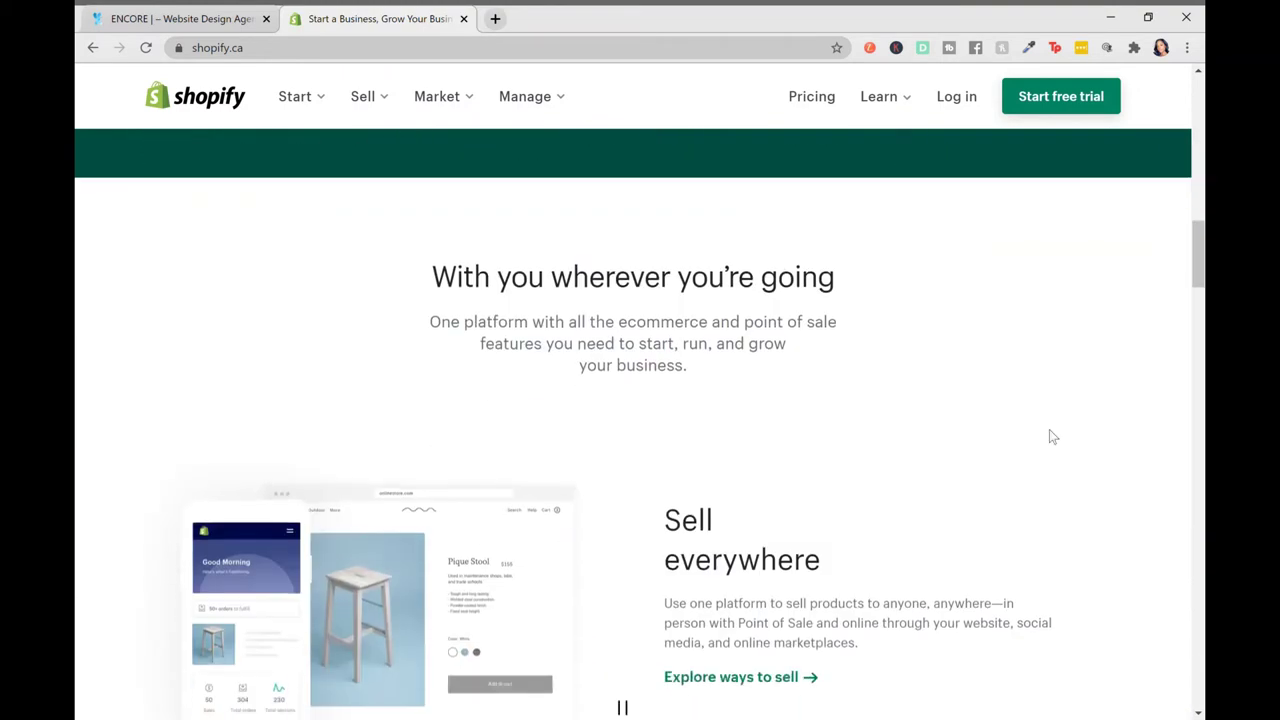
{"action": "scroll", "coordinate": [1050, 437], "scroll_direction": "down", "scroll_amount": 2}
{"action": "scroll", "coordinate": [1050, 437], "scroll_direction": "down", "scroll_amount": 2}
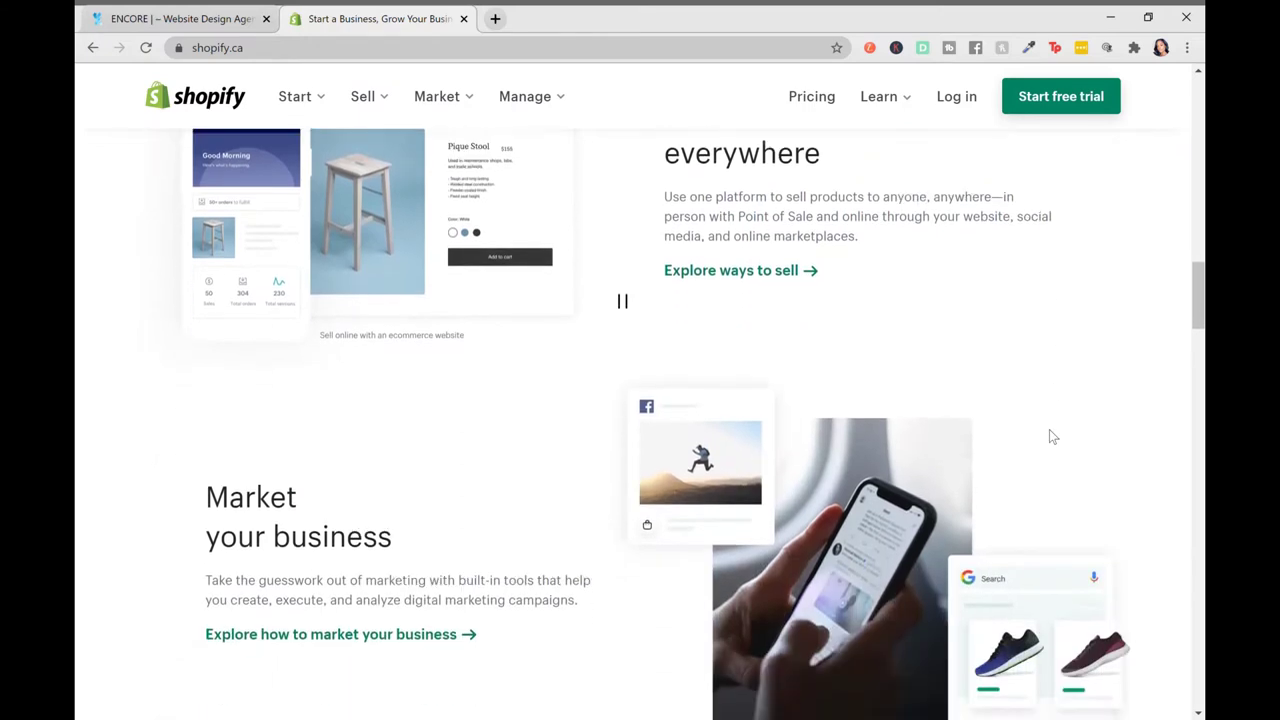
{"action": "scroll", "coordinate": [1050, 437], "scroll_direction": "down", "scroll_amount": 2}
{"action": "scroll", "coordinate": [1050, 437], "scroll_direction": "down", "scroll_amount": 2}
{"action": "scroll", "coordinate": [1050, 437], "scroll_direction": "down", "scroll_amount": 2}
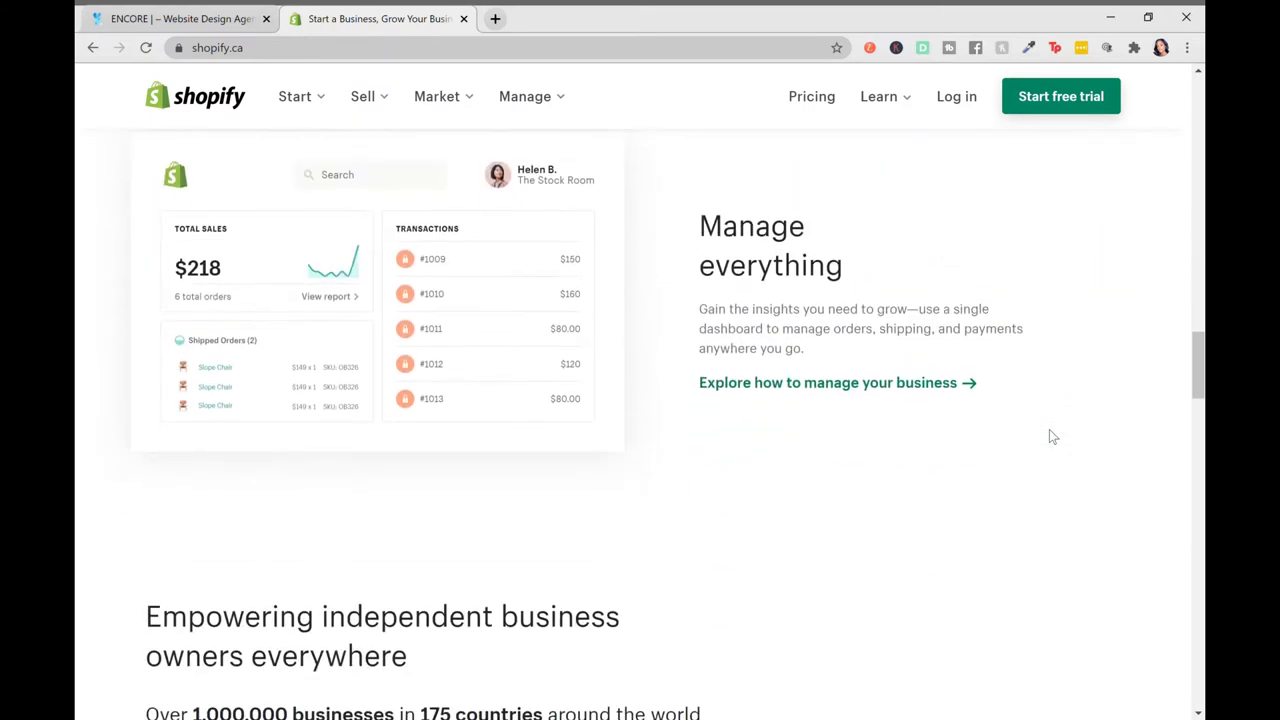
{"action": "scroll", "coordinate": [1050, 437], "scroll_direction": "down", "scroll_amount": 2}
{"action": "scroll", "coordinate": [1050, 437], "scroll_direction": "down", "scroll_amount": 2}
{"action": "scroll", "coordinate": [1050, 437], "scroll_direction": "down", "scroll_amount": 1}
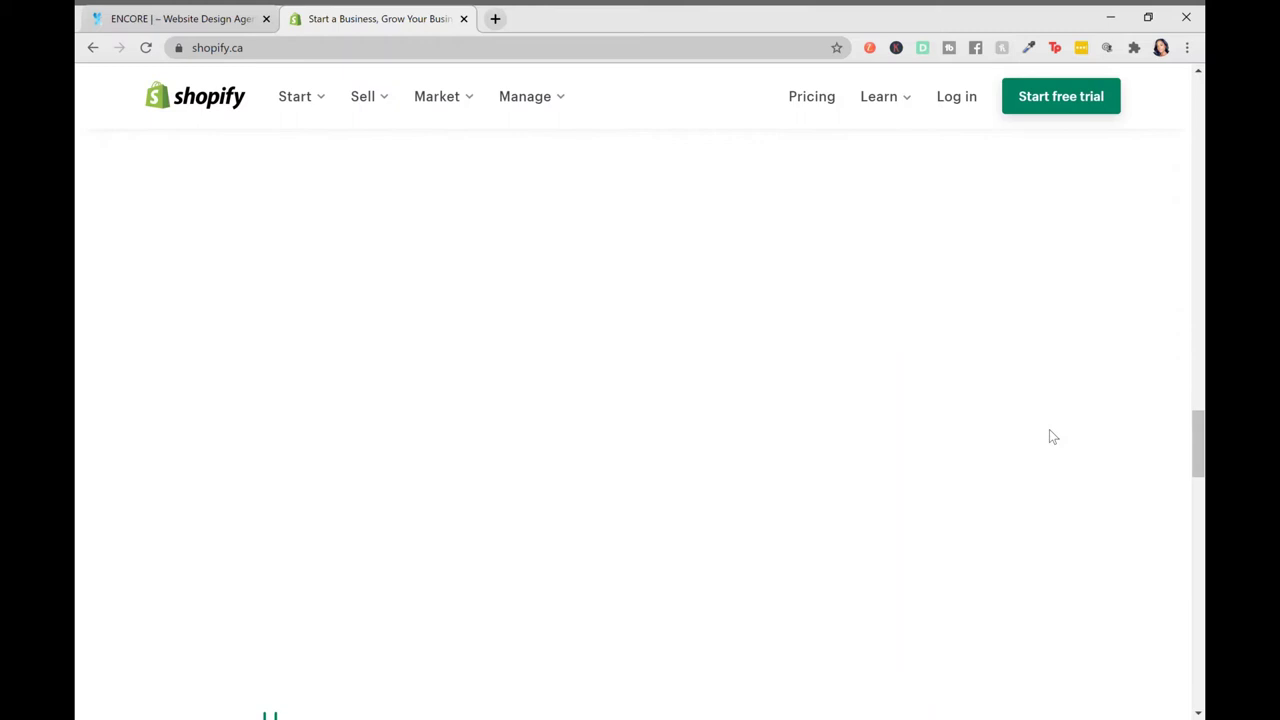
{"action": "scroll", "coordinate": [1052, 437], "scroll_direction": "down", "scroll_amount": 2}
{"action": "scroll", "coordinate": [1052, 437], "scroll_direction": "down", "scroll_amount": 2}
{"action": "scroll", "coordinate": [1052, 437], "scroll_direction": "down", "scroll_amount": 3}
{"action": "scroll", "coordinate": [1052, 437], "scroll_direction": "down", "scroll_amount": 2}
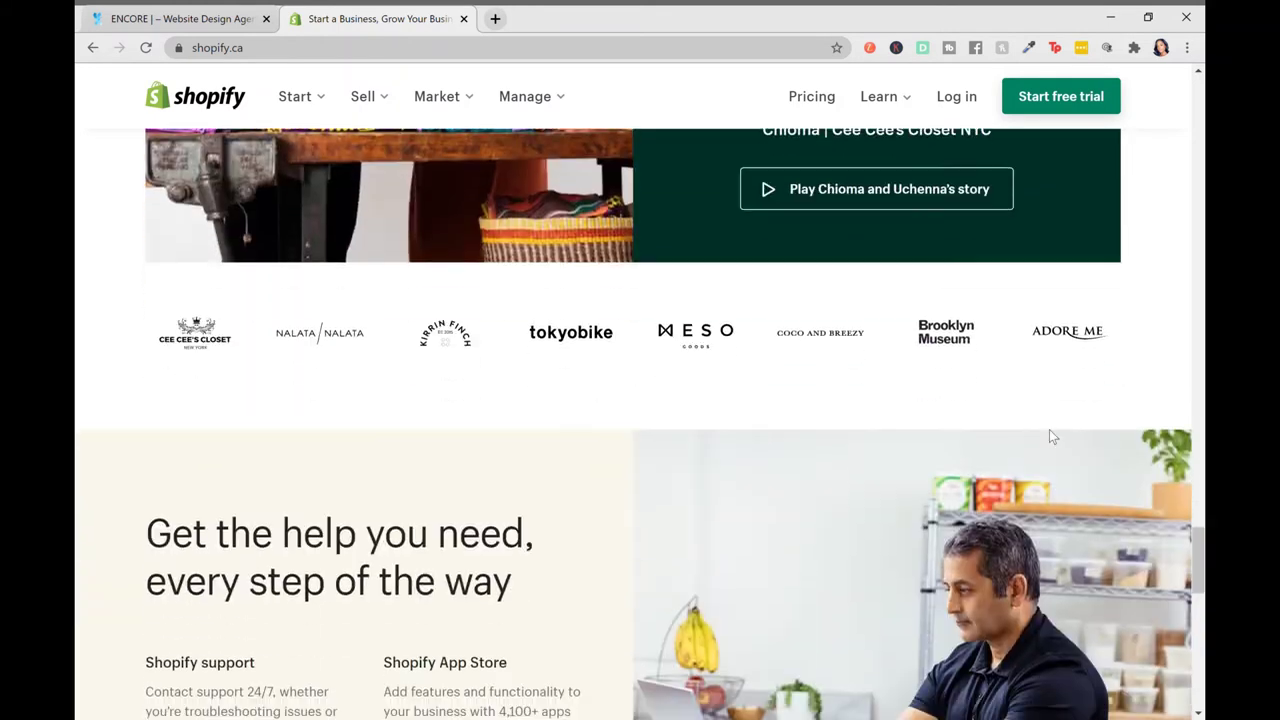
{"action": "scroll", "coordinate": [1049, 437], "scroll_direction": "down", "scroll_amount": 1}
{"action": "scroll", "coordinate": [1049, 437], "scroll_direction": "down", "scroll_amount": 2}
{"action": "scroll", "coordinate": [1049, 437], "scroll_direction": "down", "scroll_amount": 1}
{"action": "scroll", "coordinate": [1049, 437], "scroll_direction": "down", "scroll_amount": 1}
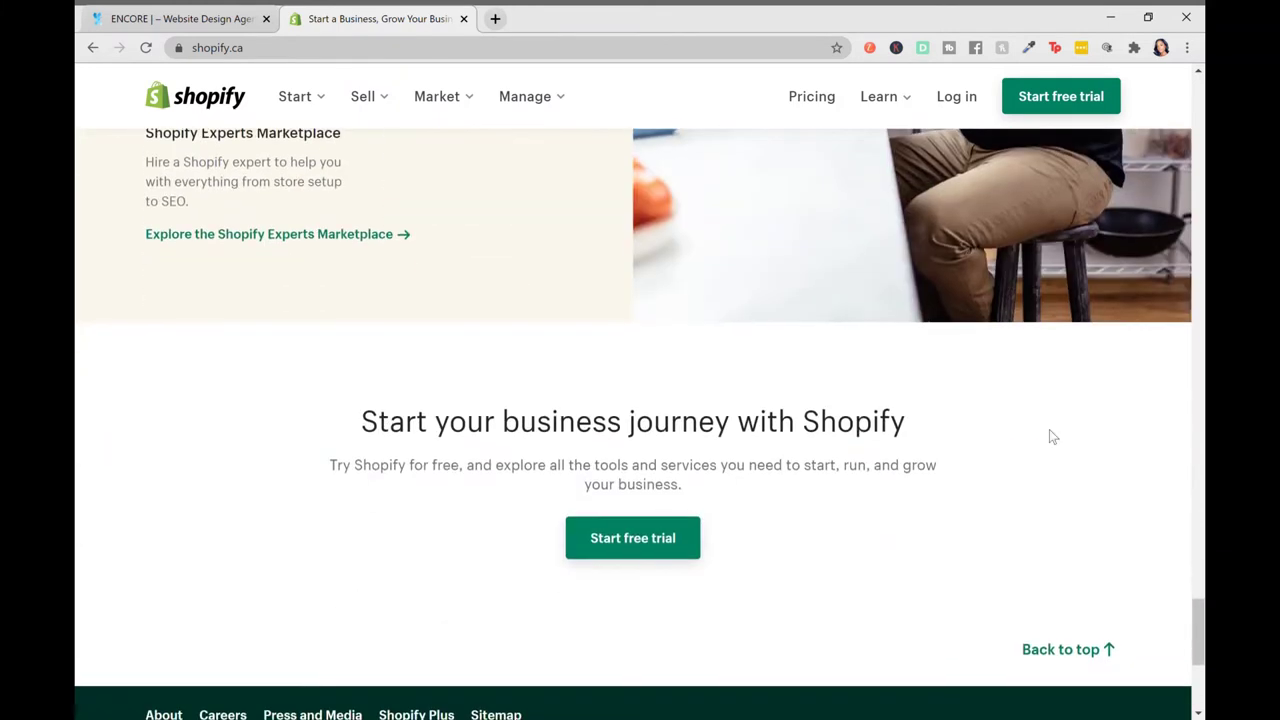
{"action": "scroll", "coordinate": [1049, 437], "scroll_direction": "up", "scroll_amount": 5}
{"action": "scroll", "coordinate": [1049, 437], "scroll_direction": "up", "scroll_amount": 5}
{"action": "scroll", "coordinate": [1049, 437], "scroll_direction": "up", "scroll_amount": 5}
{"action": "scroll", "coordinate": [1049, 437], "scroll_direction": "up", "scroll_amount": 5}
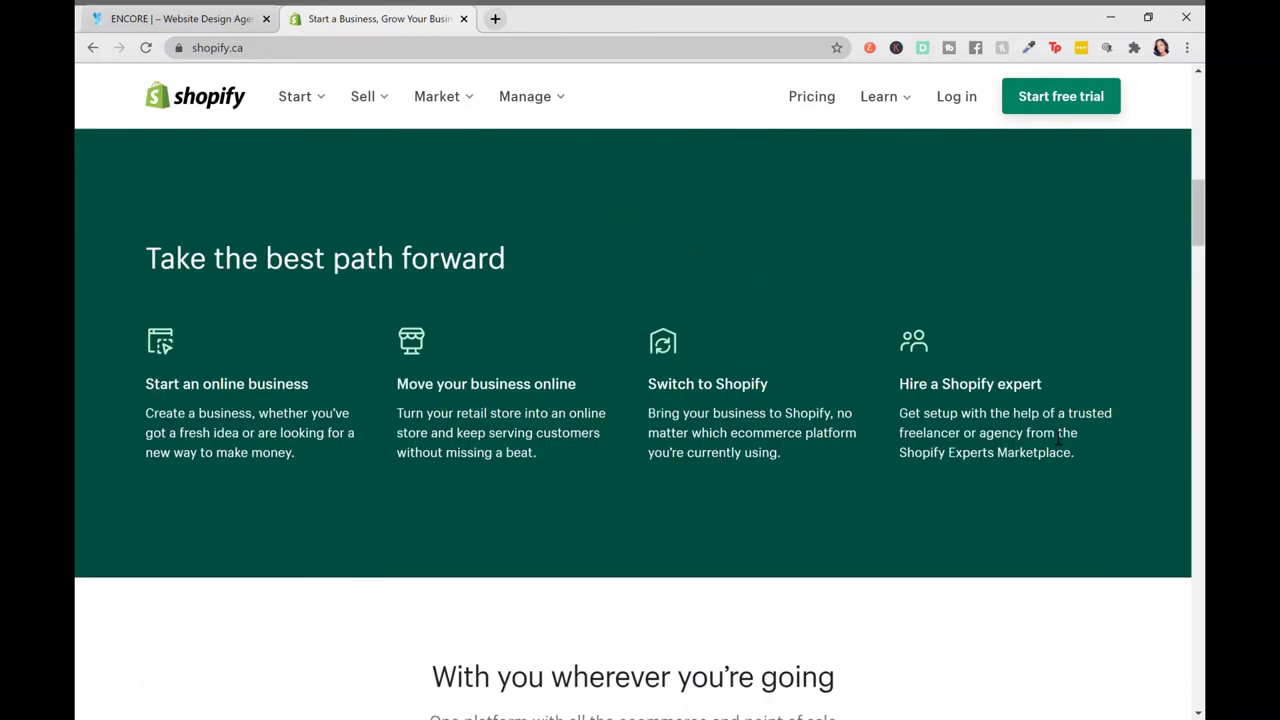
{"action": "scroll", "coordinate": [1050, 437], "scroll_direction": "up", "scroll_amount": 5}
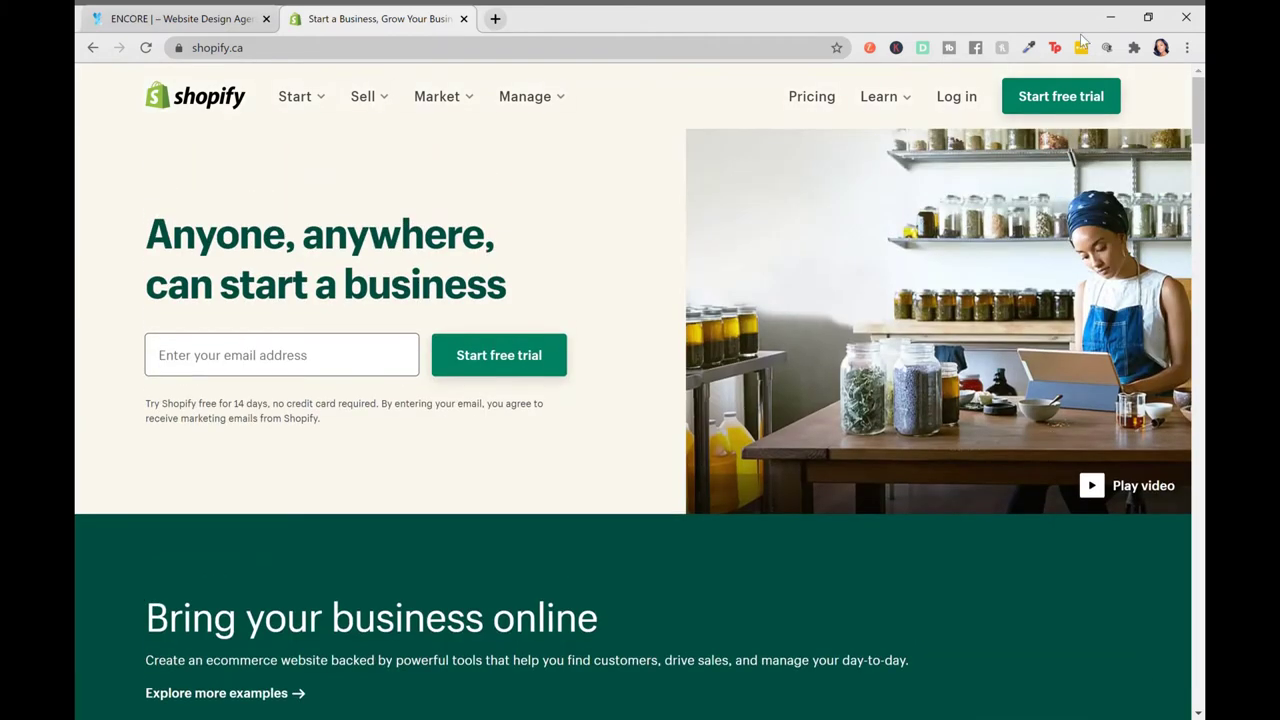
{"action": "left_click", "coordinate": [1076, 96]}
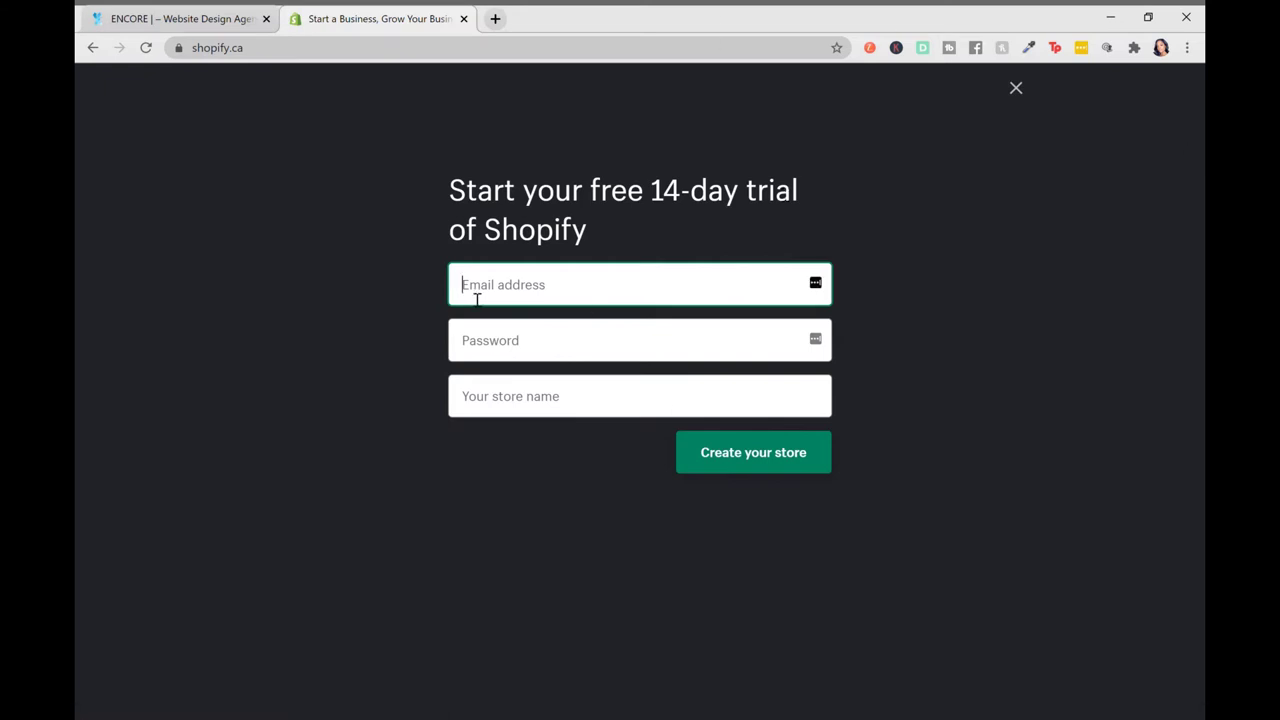
{"action": "left_click", "coordinate": [1016, 88]}
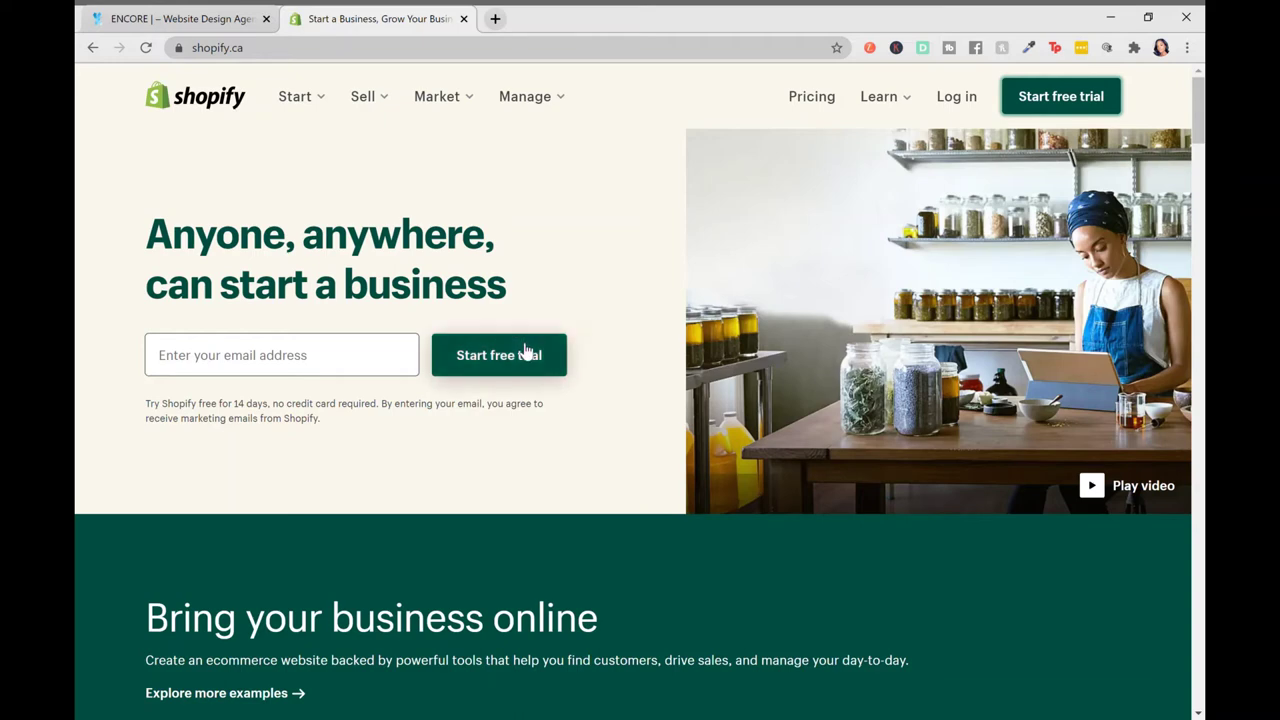
Enter the account e-mail, start the free trial, and fill in a password.
{"action": "left_click", "coordinate": [246, 361]}
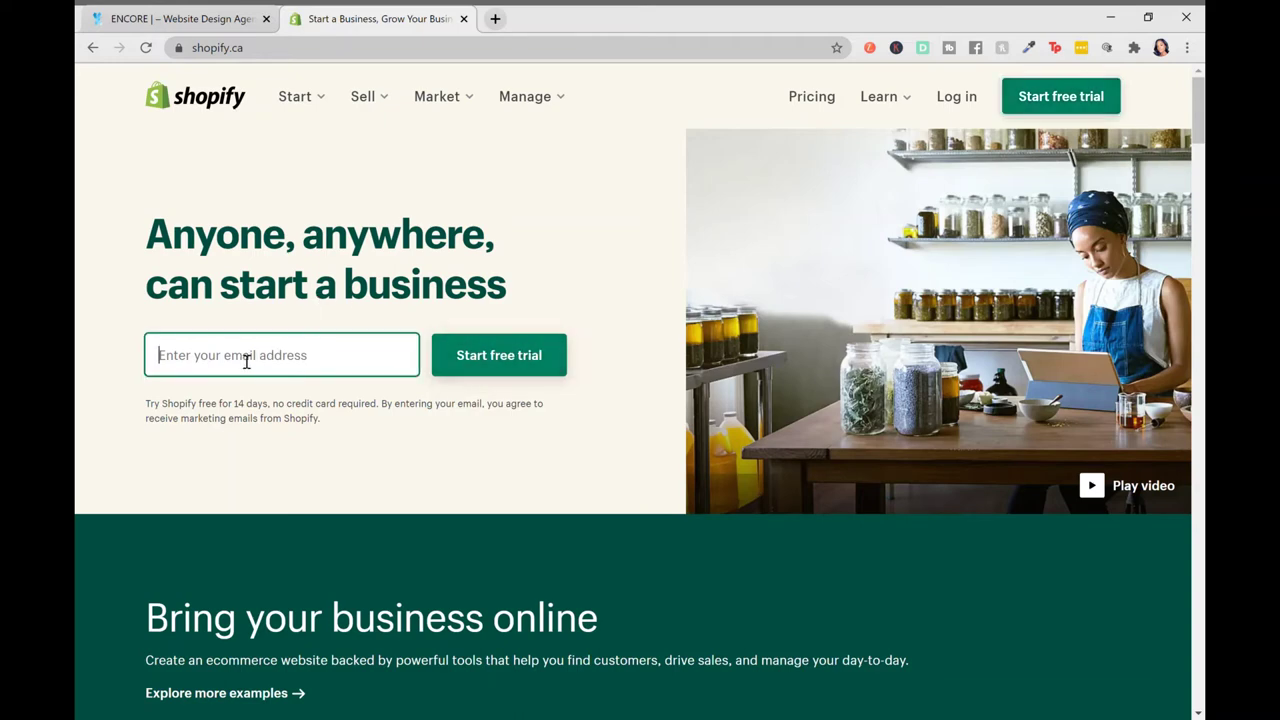
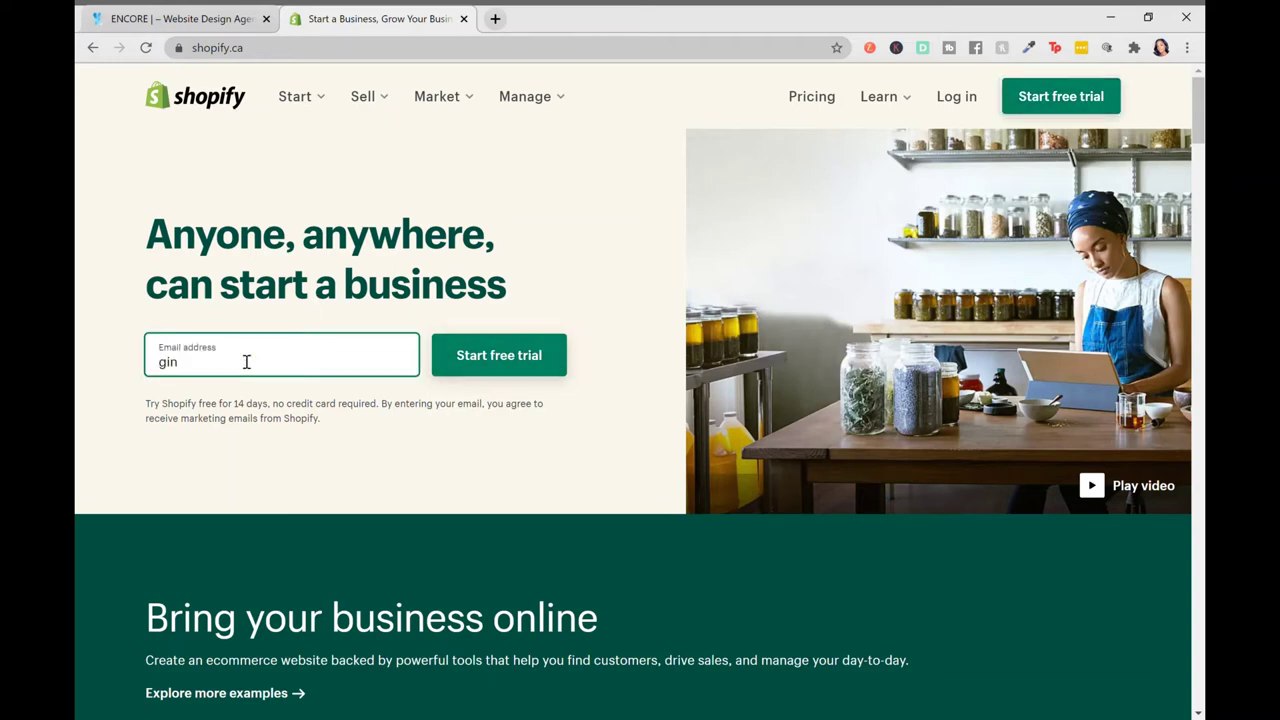
{"action": "left_click", "coordinate": [496, 365]}
{"action": "left_click", "coordinate": [495, 365]}
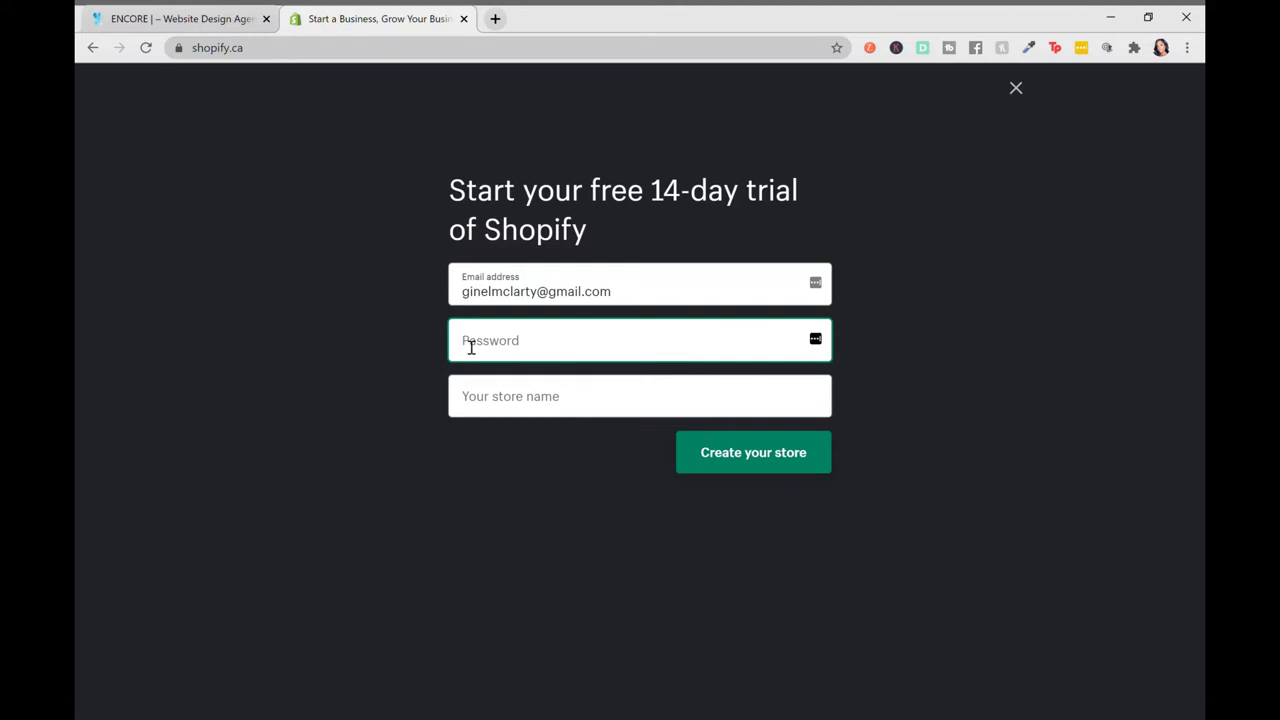
{"action": "type", "text": "•••••••"}
{"action": "type", "text": "••"}
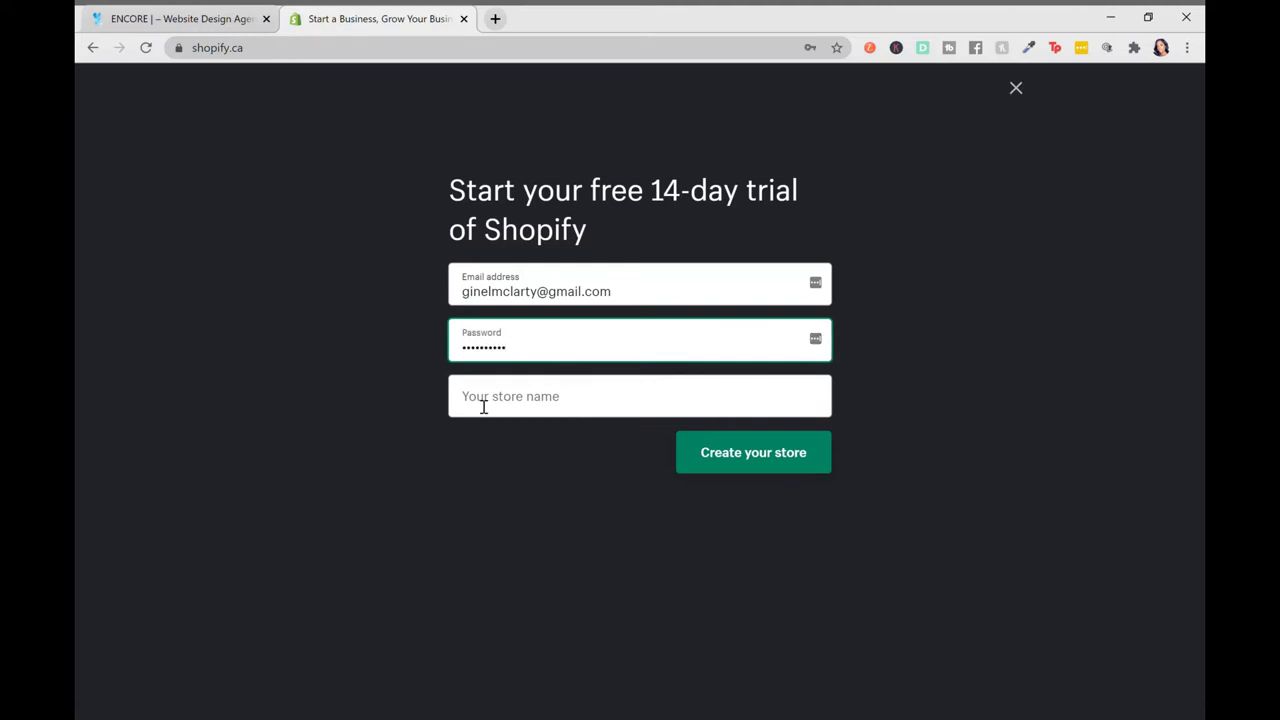
Name the store 'Shop Black 123' after 'Shop Black' turns out to be taken.
{"action": "left_click", "coordinate": [483, 406]}
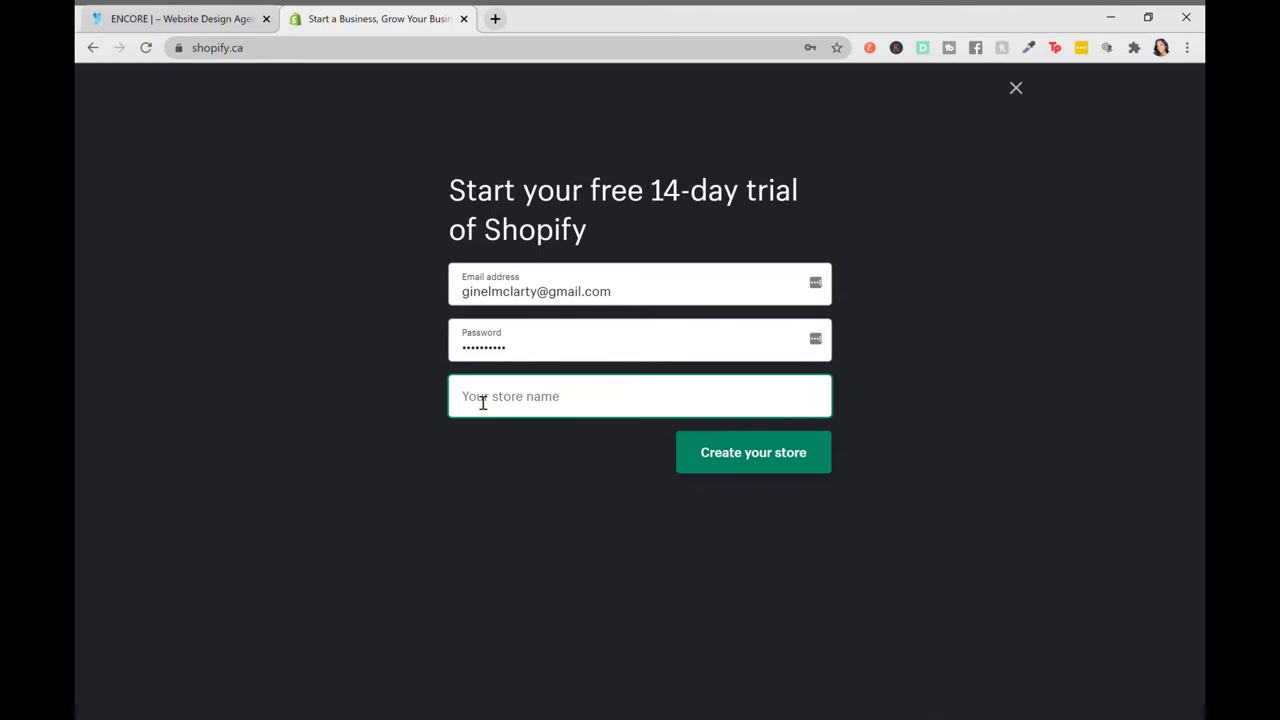
{"action": "type", "text": "S"}
{"action": "type", "text": "hop Bl"}
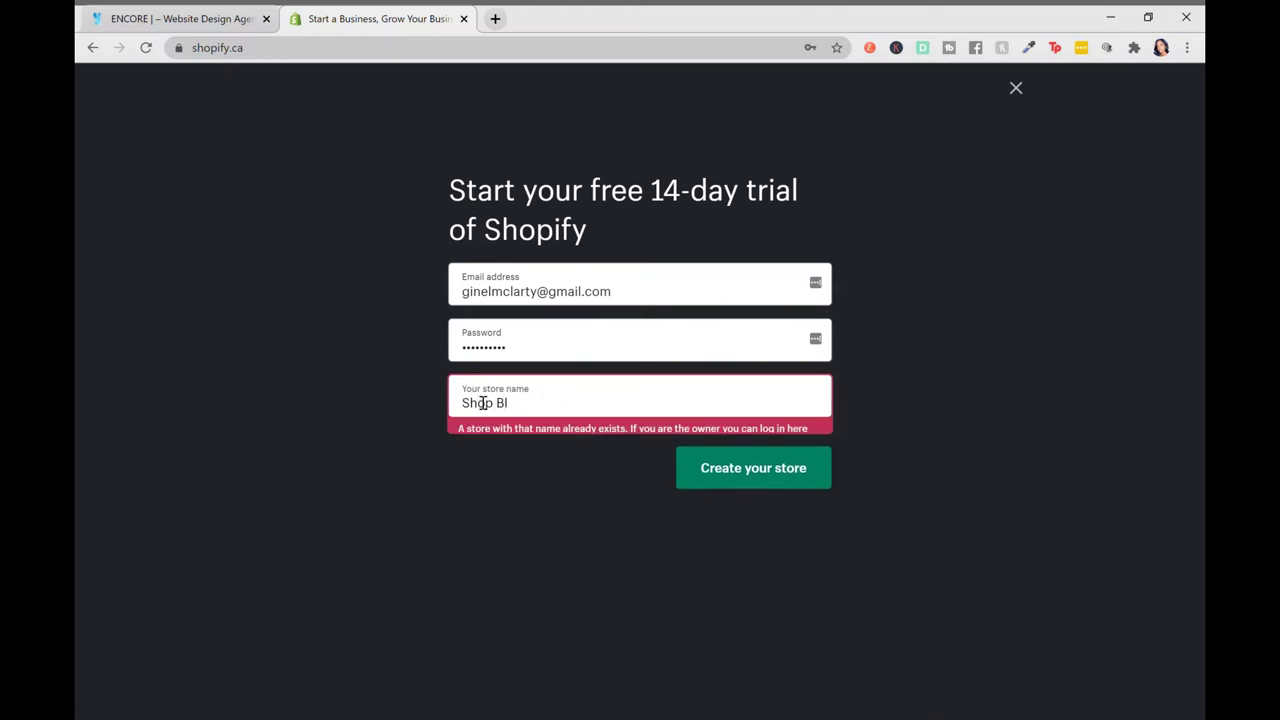
{"action": "type", "text": "ack"}
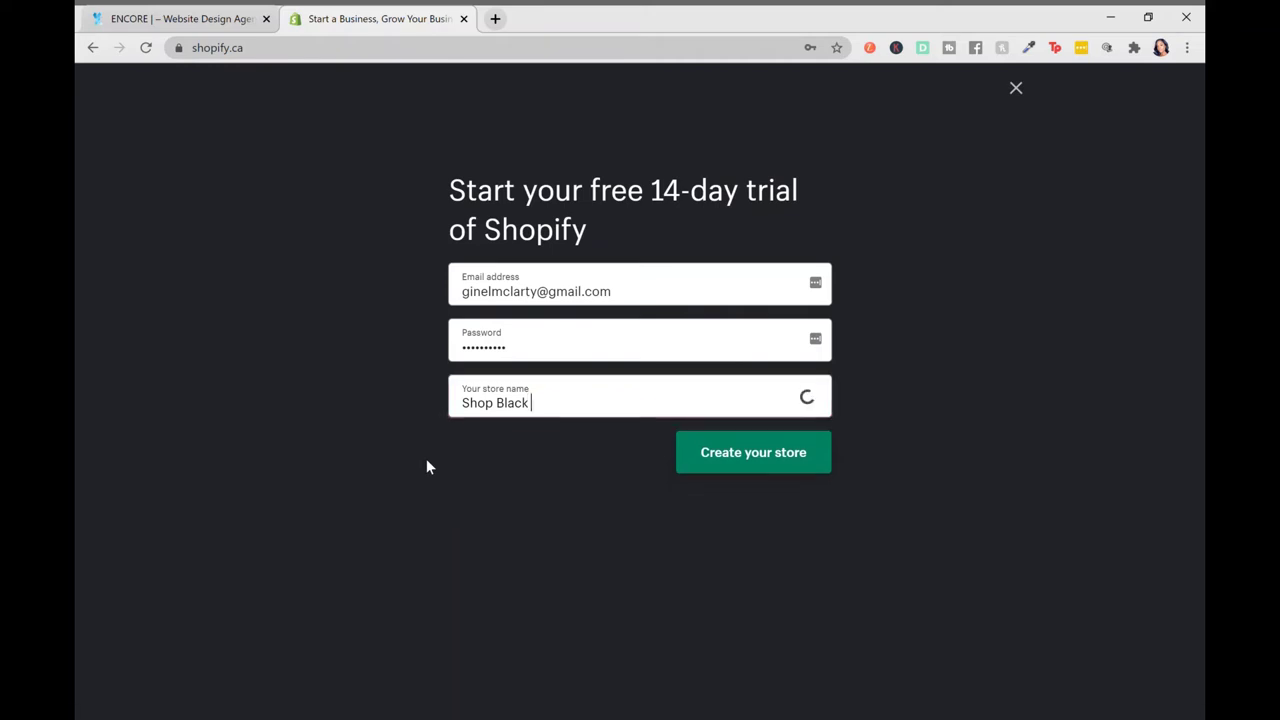
{"action": "type", "text": "123"}
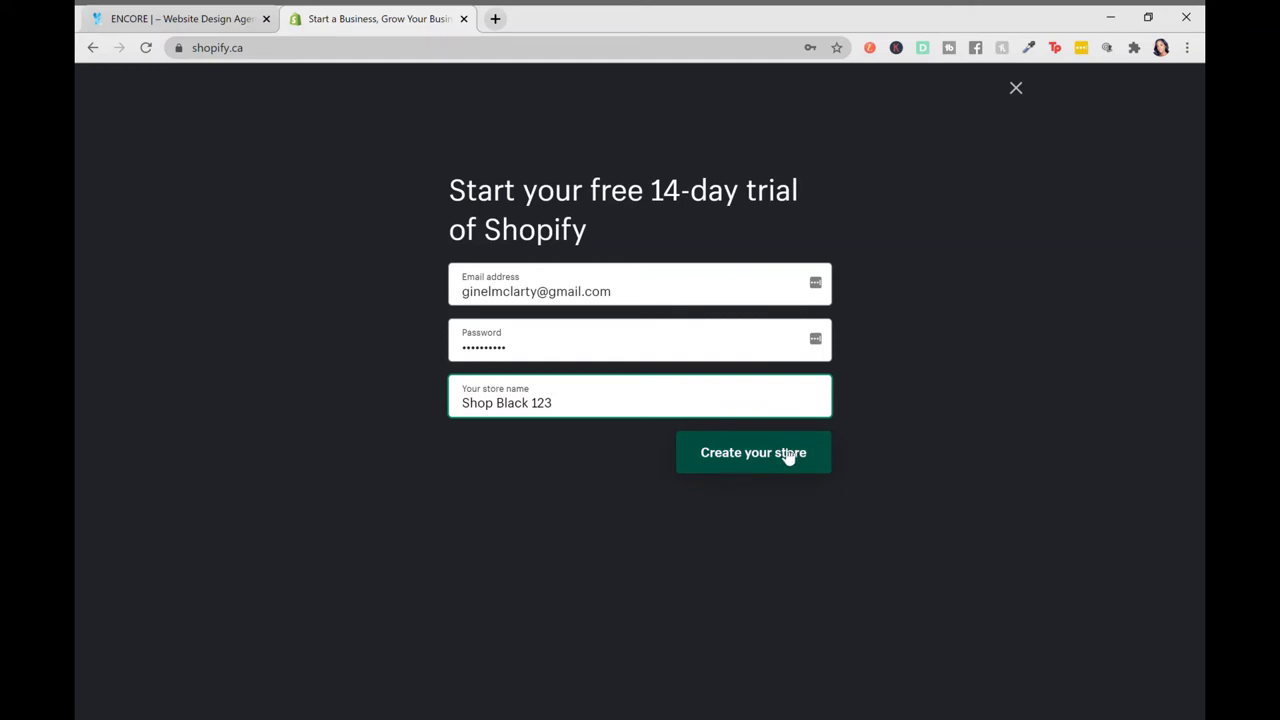
Submit the sign-up form to create the Shop Black 123 store.
{"action": "left_click", "coordinate": [757, 455]}
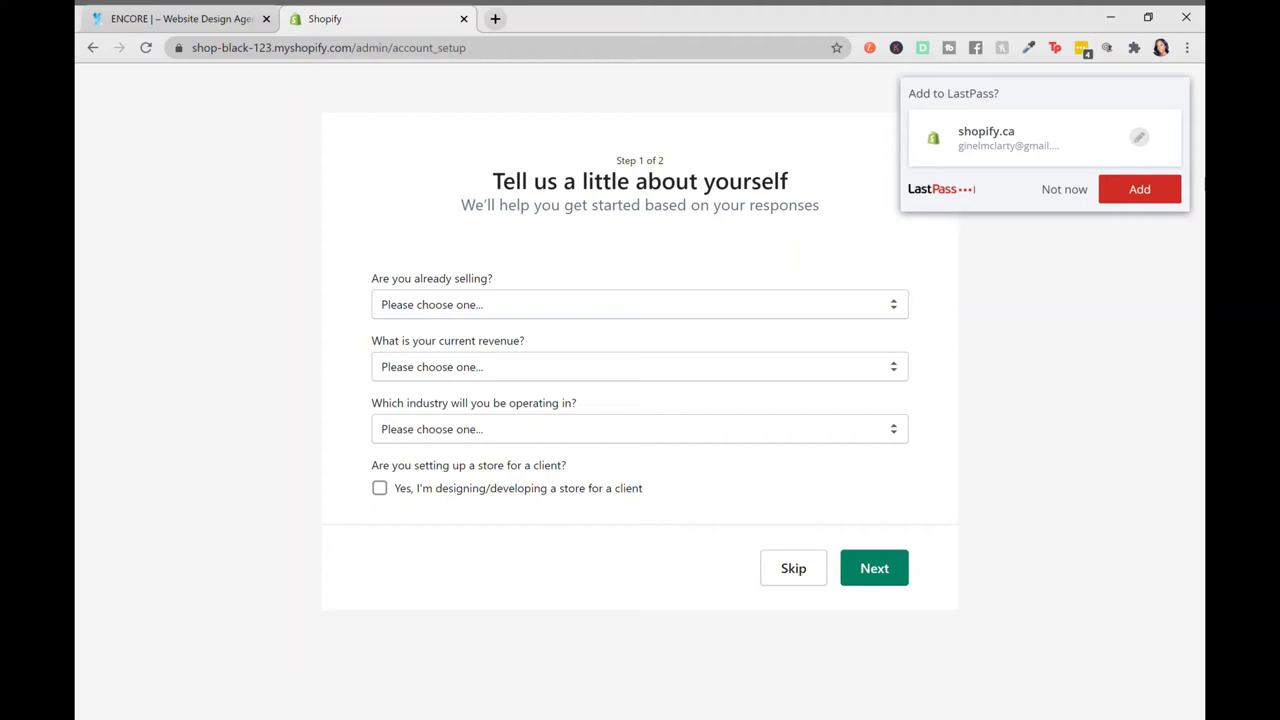
Answer 'I'm just playing around' to already selling, leaving 'Help me create my logo' unticked.
{"action": "left_click", "coordinate": [1072, 190]}
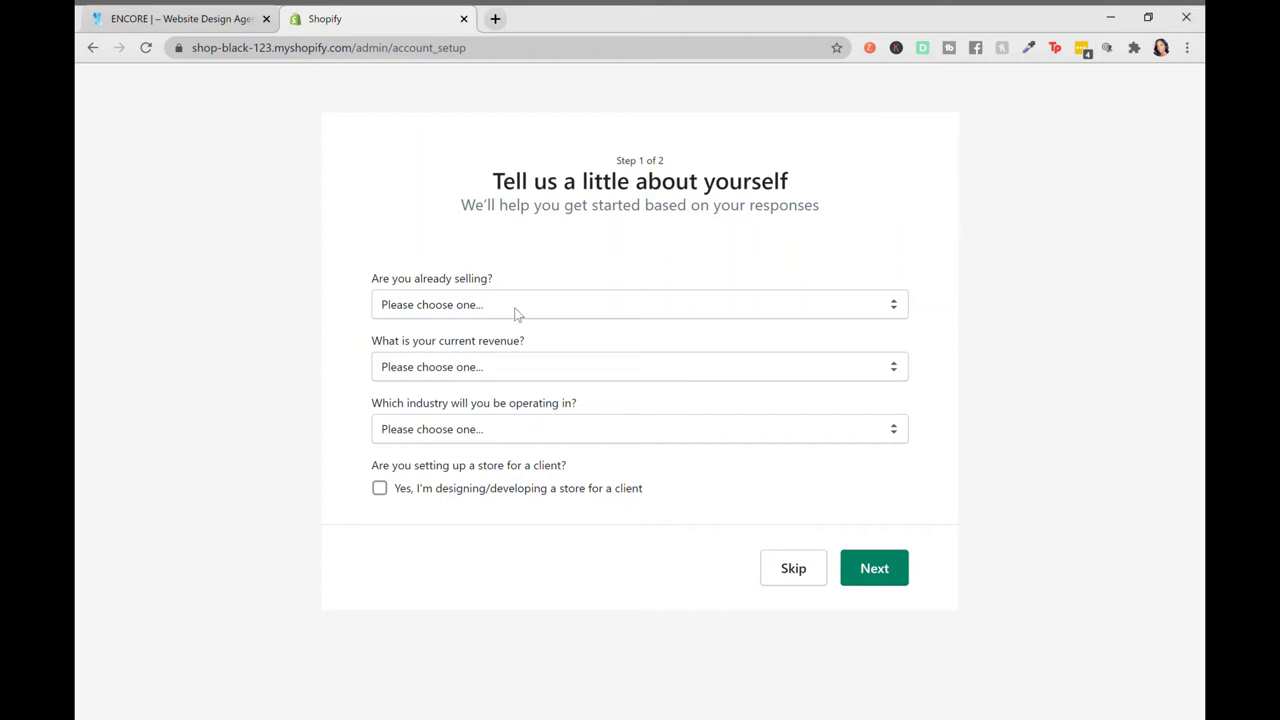
{"action": "left_click", "coordinate": [624, 304]}
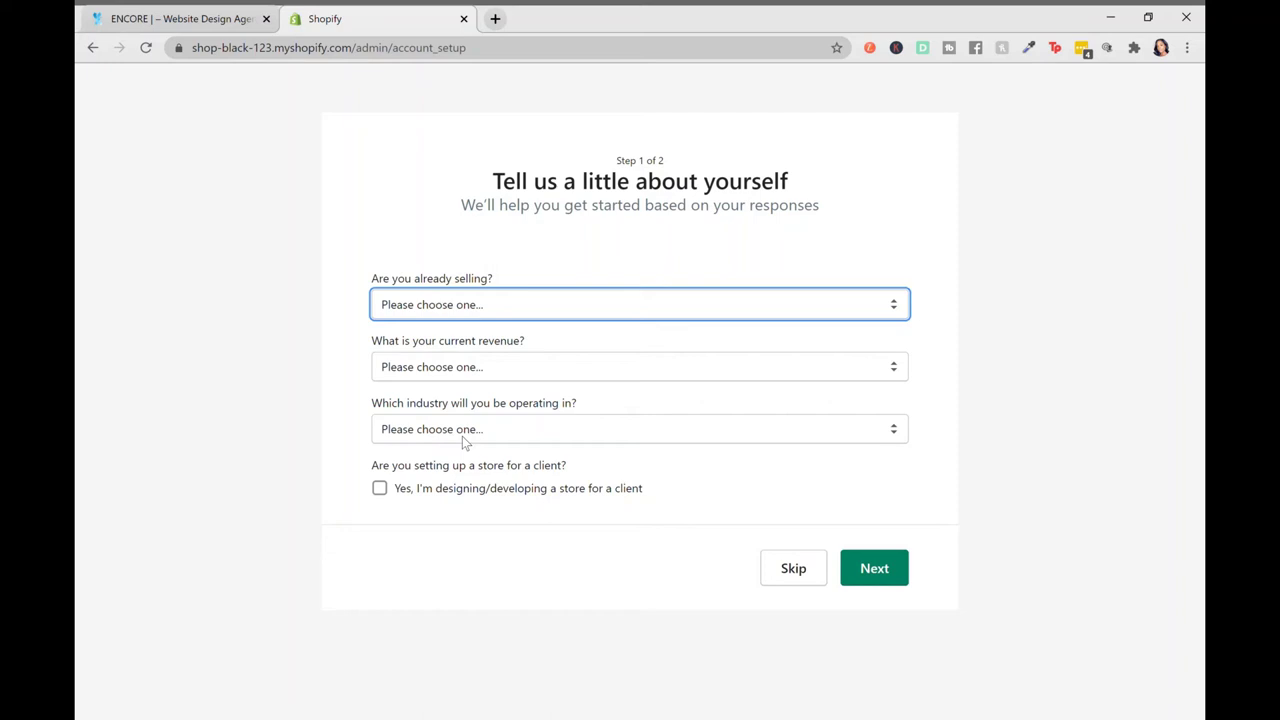
{"action": "left_click", "coordinate": [473, 365]}
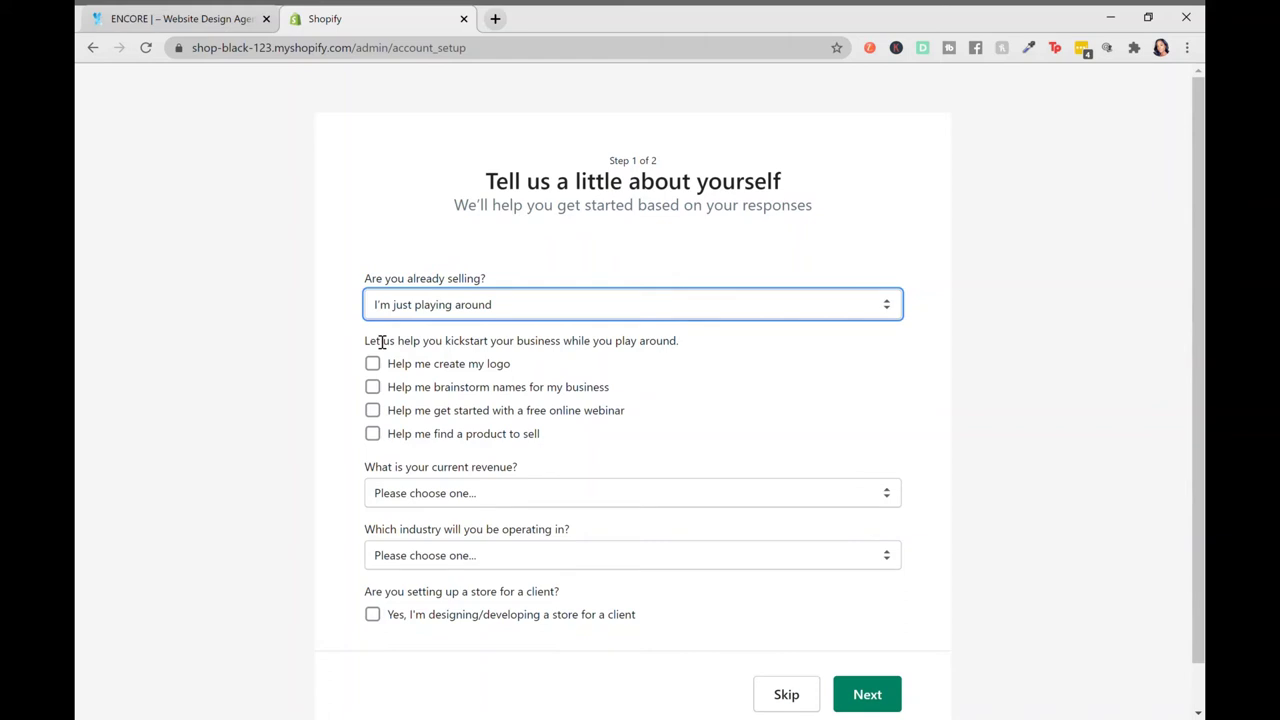
{"action": "left_click", "coordinate": [438, 373]}
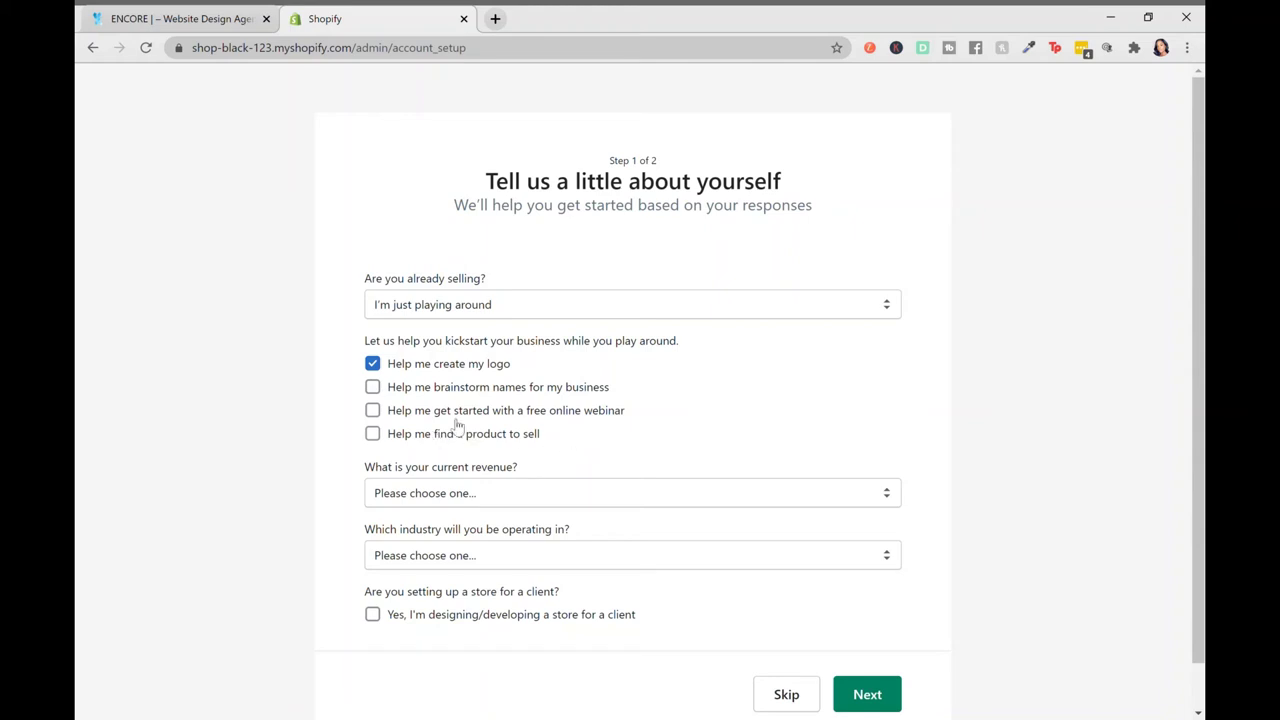
{"action": "left_click", "coordinate": [459, 370]}
{"action": "scroll", "coordinate": [687, 405], "scroll_direction": "down", "scroll_amount": 1}
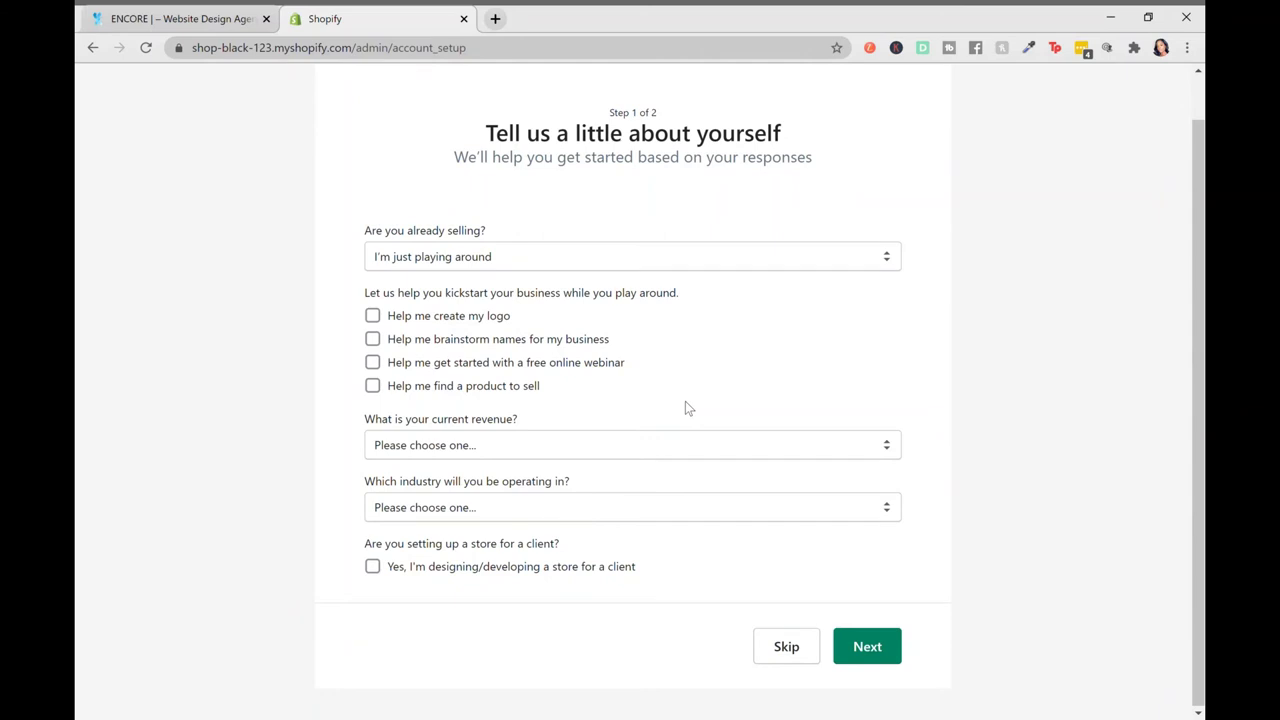
Set current revenue to '$0 CAD (I'm just getting started)' and industry to Services.
{"action": "left_click", "coordinate": [532, 448]}
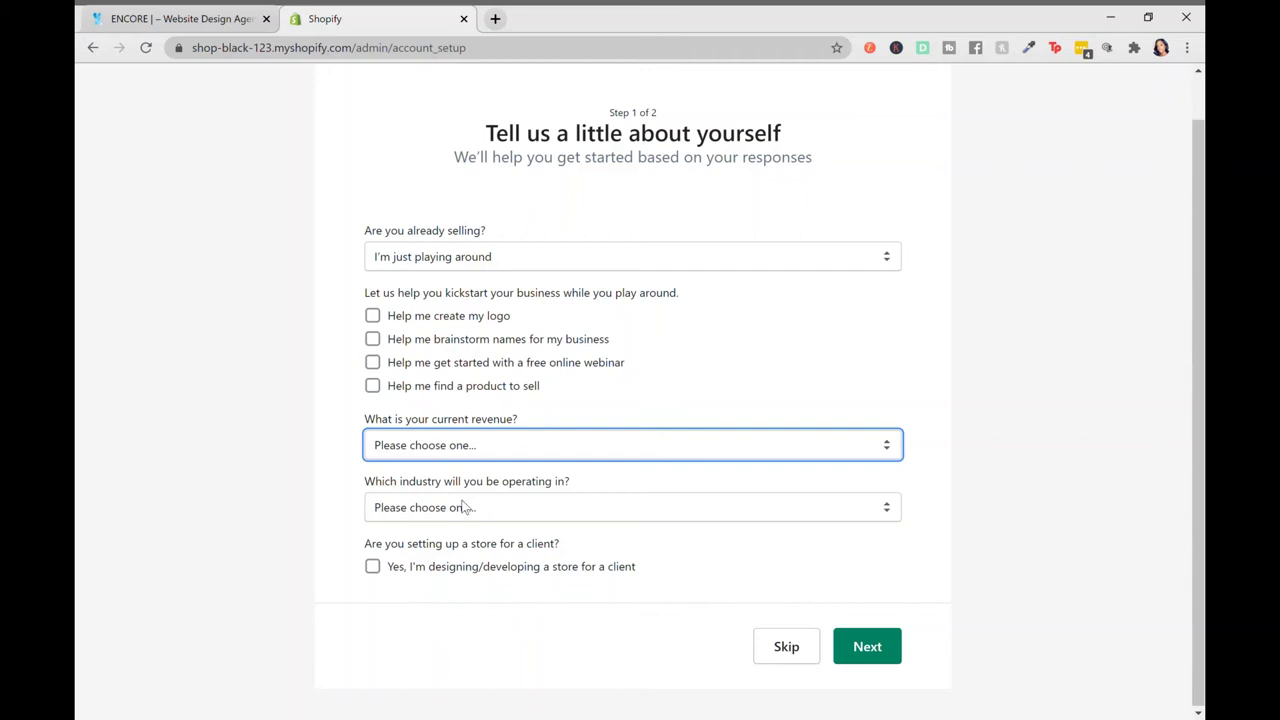
{"action": "key", "text": "Down"}
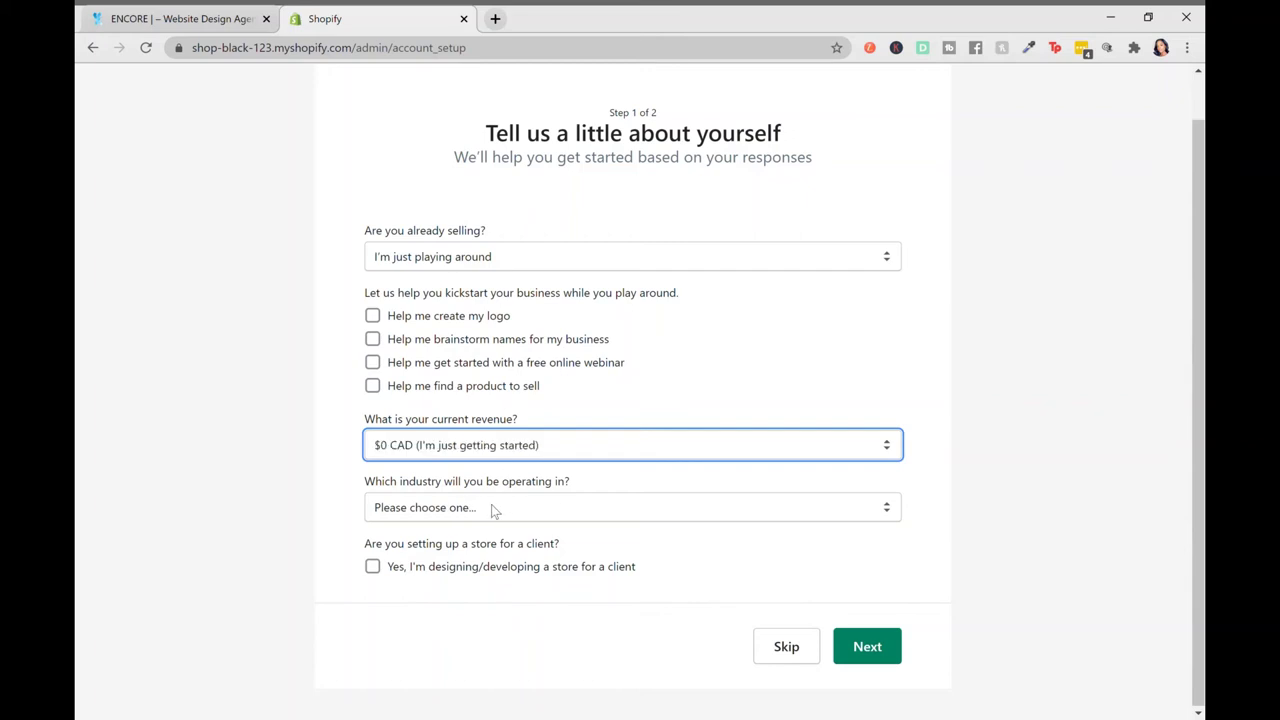
{"action": "key", "text": "Tab"}
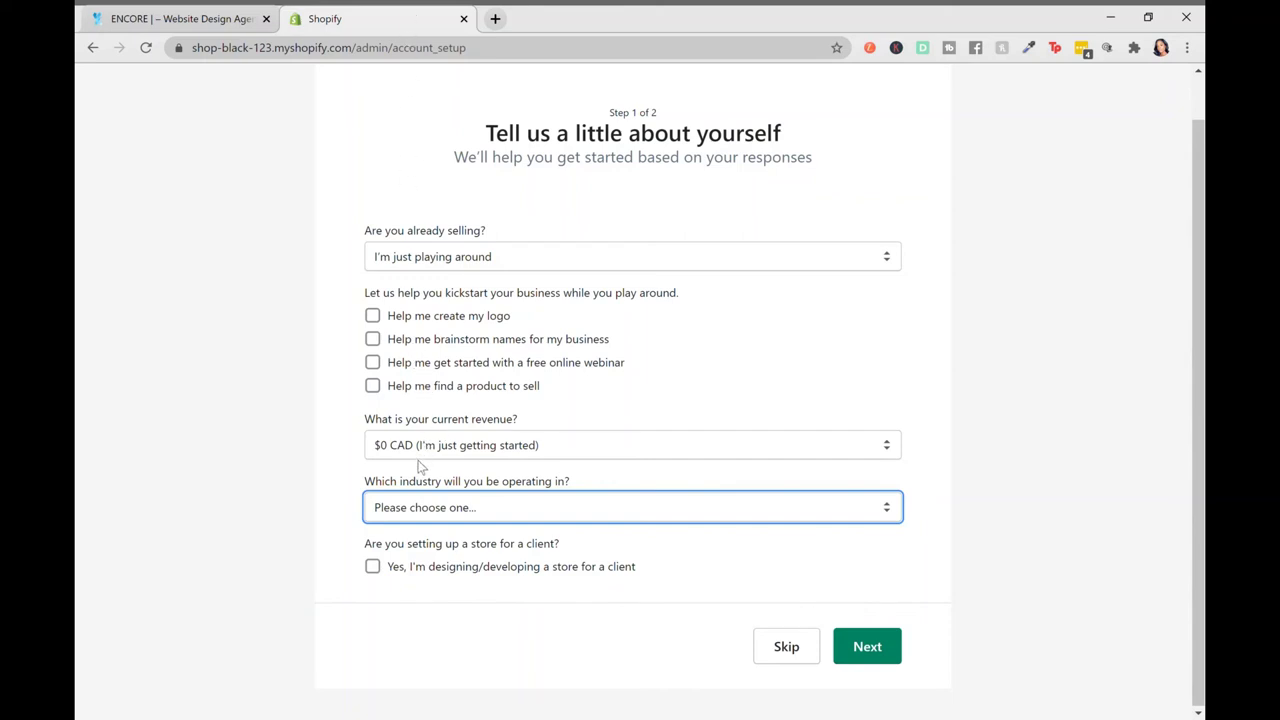
{"action": "key", "text": "o"}
{"action": "key", "text": "s"}
On the address step, fill in first name, last name and the suggested Toronto street address.
{"action": "left_click", "coordinate": [867, 647]}
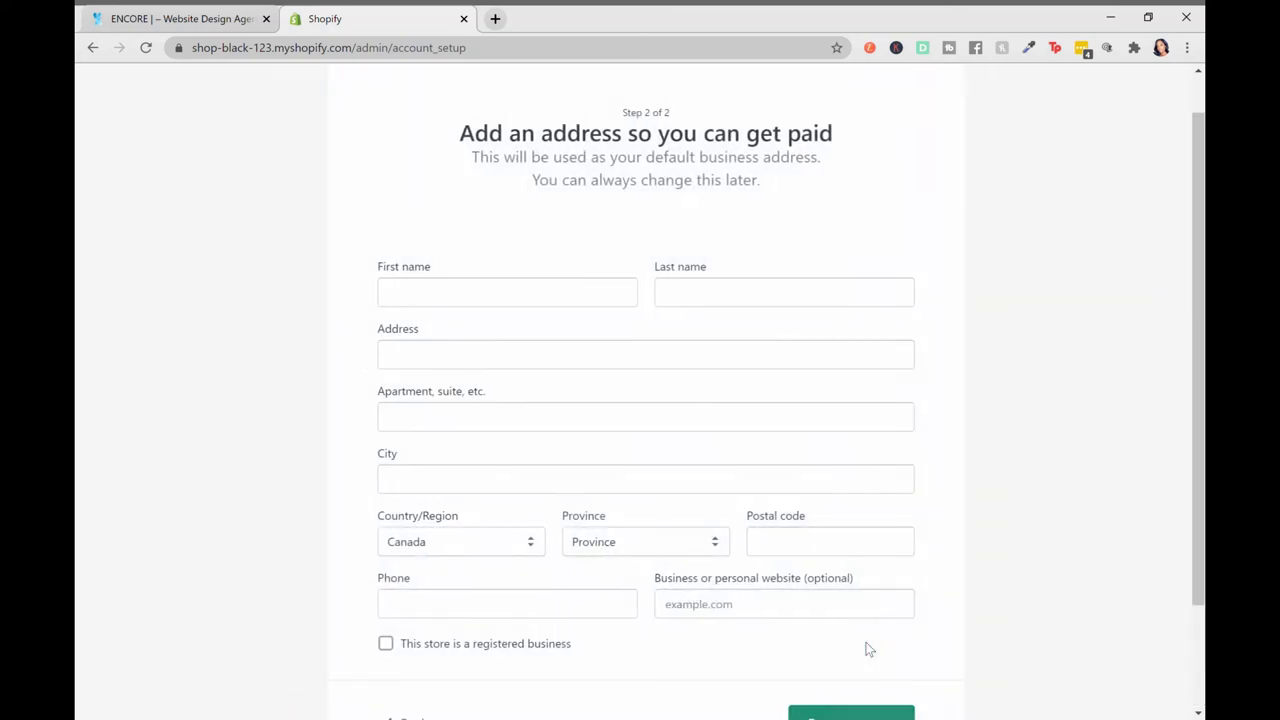
{"action": "scroll", "coordinate": [709, 302], "scroll_direction": "down", "scroll_amount": 3}
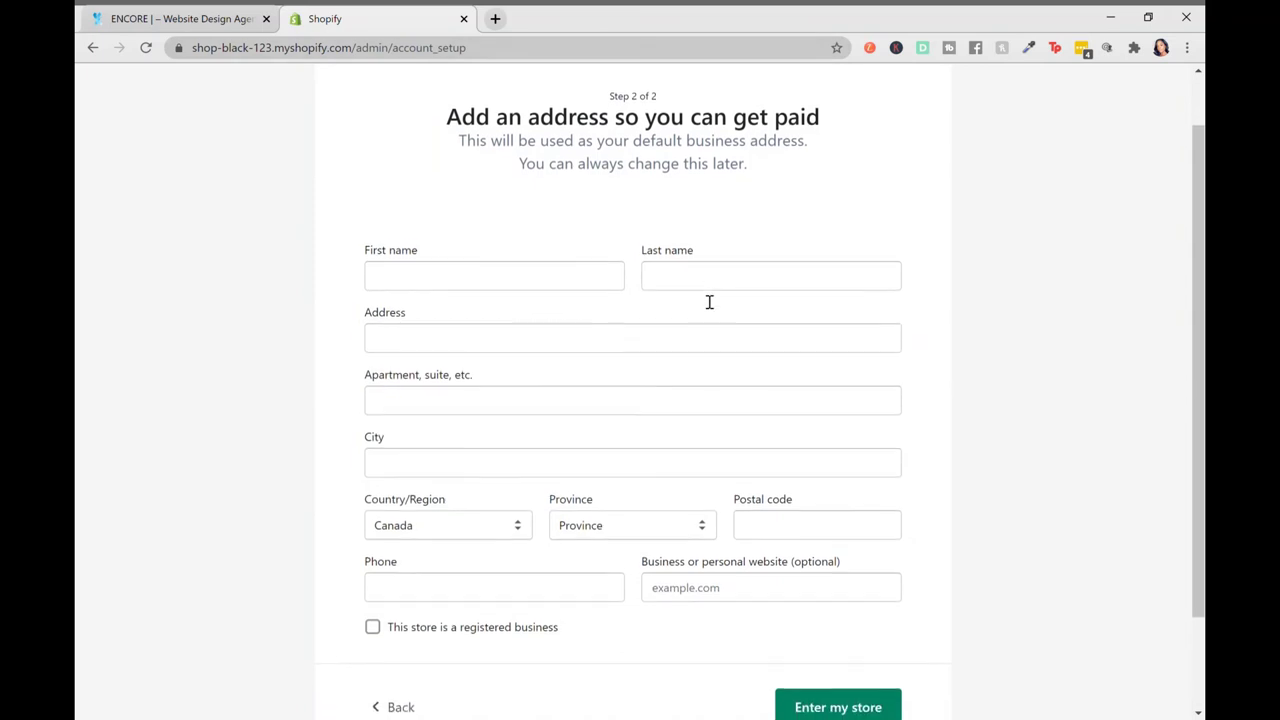
{"action": "scroll", "coordinate": [709, 302], "scroll_direction": "up", "scroll_amount": 3}
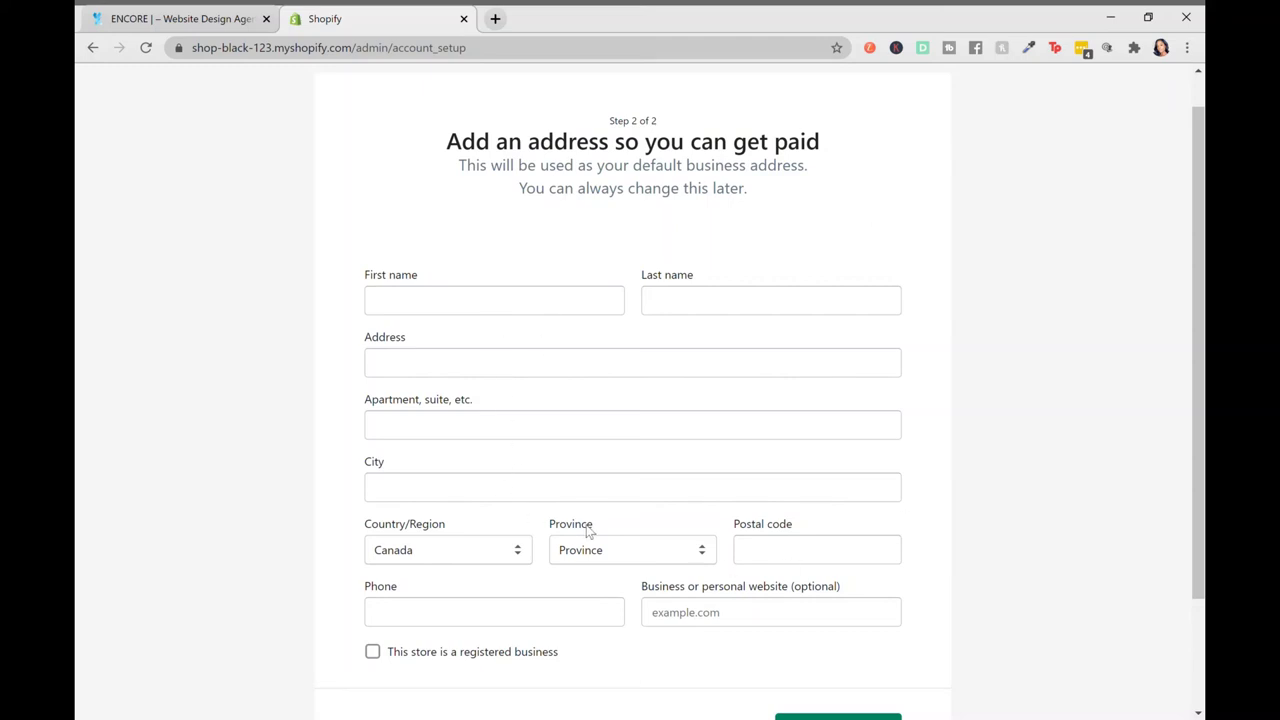
{"action": "left_click", "coordinate": [527, 304]}
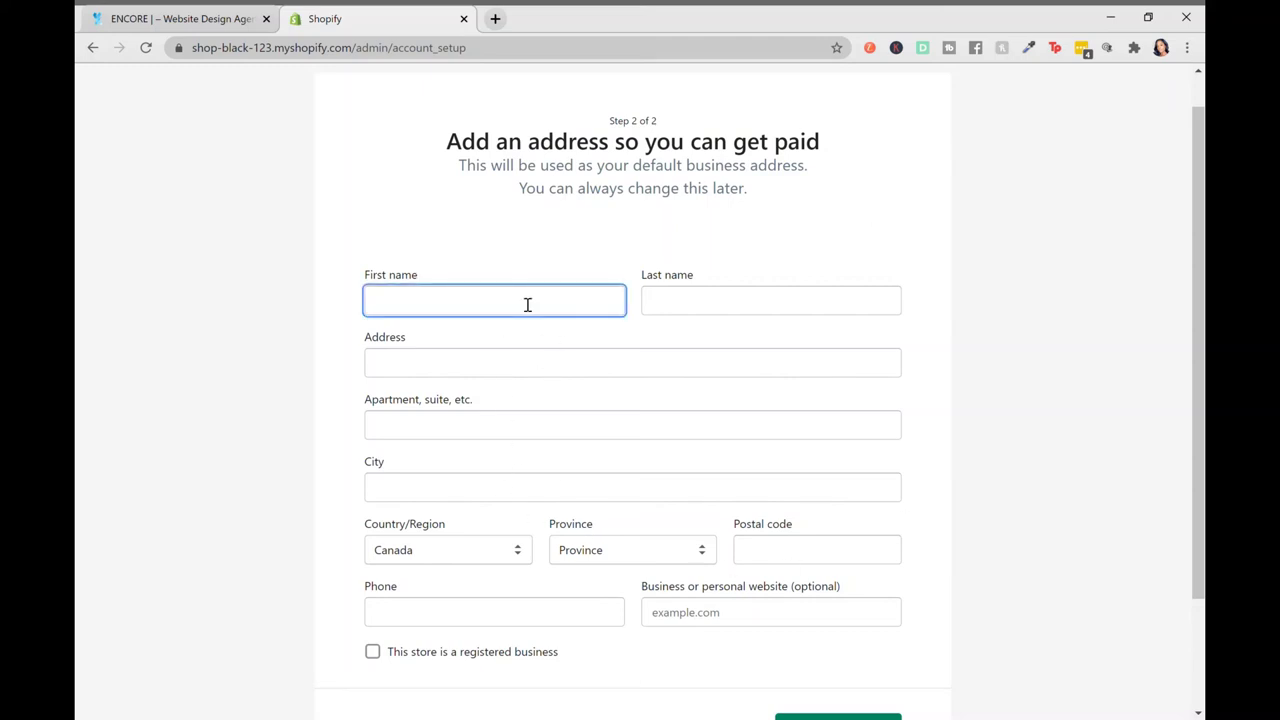
{"action": "key", "text": "Tab"}
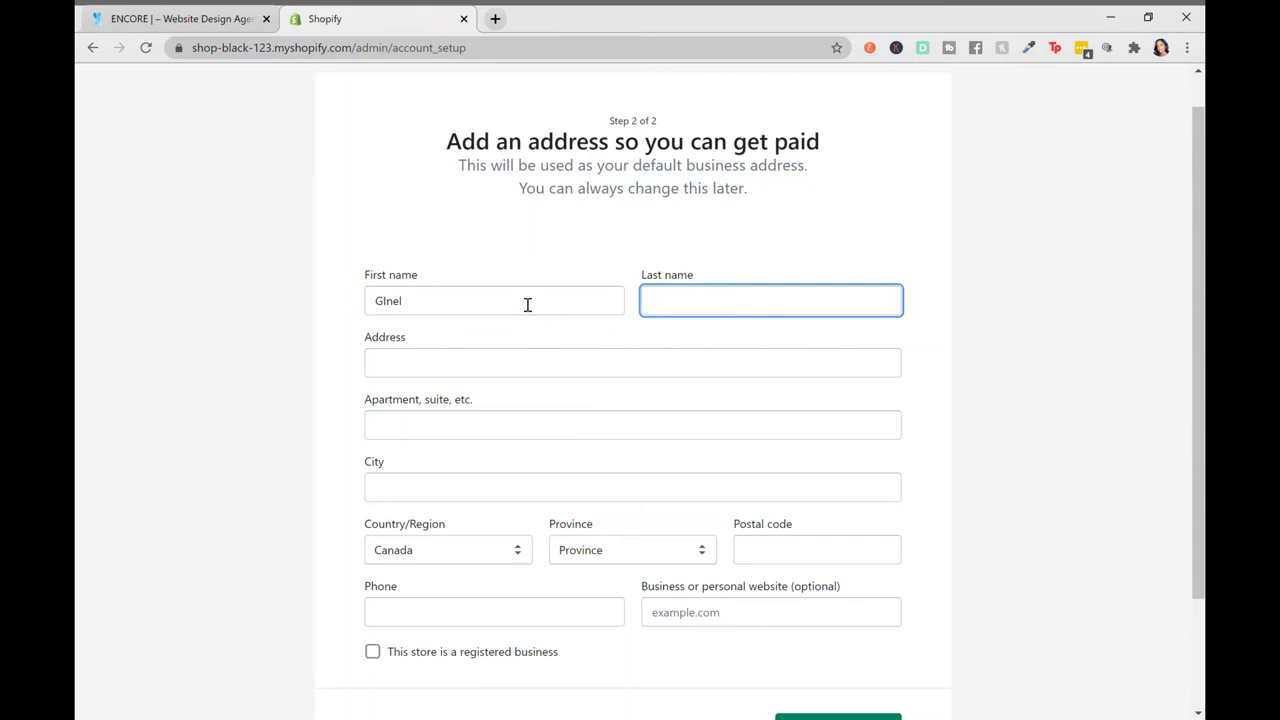
{"action": "key", "text": "Tab"}
{"action": "type", "text": "123"}
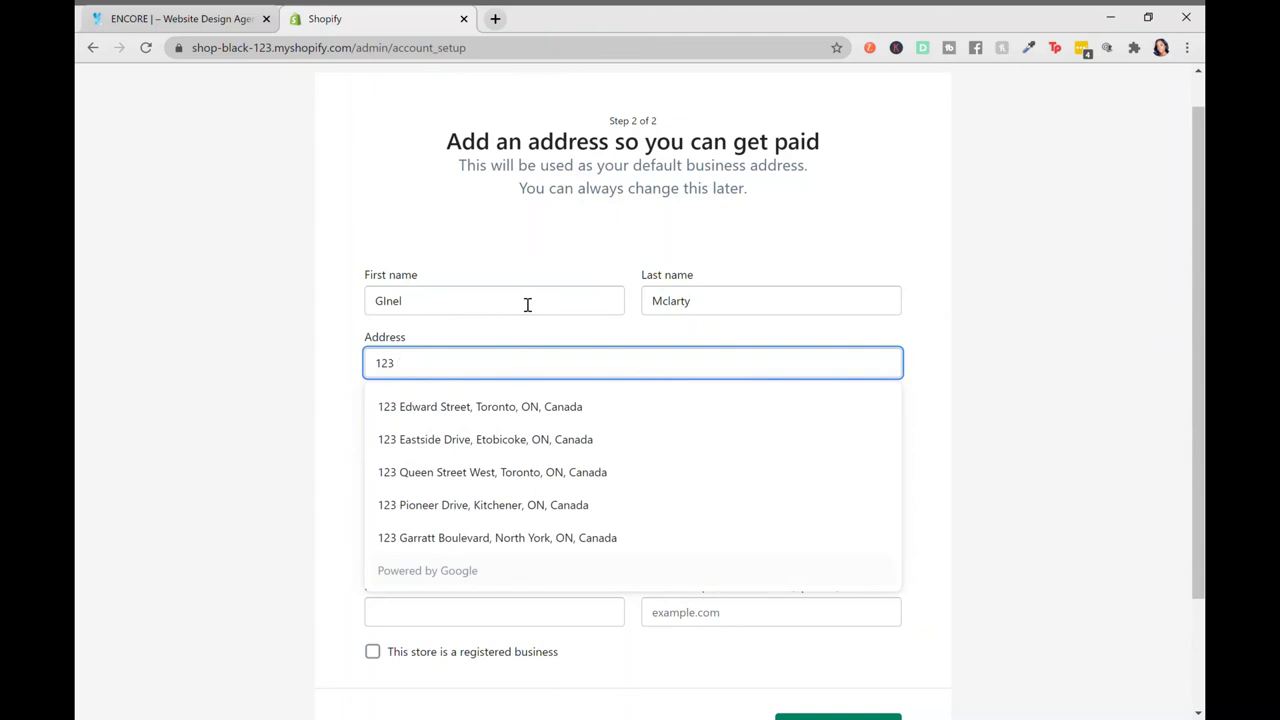
{"action": "type", "text": " To"}
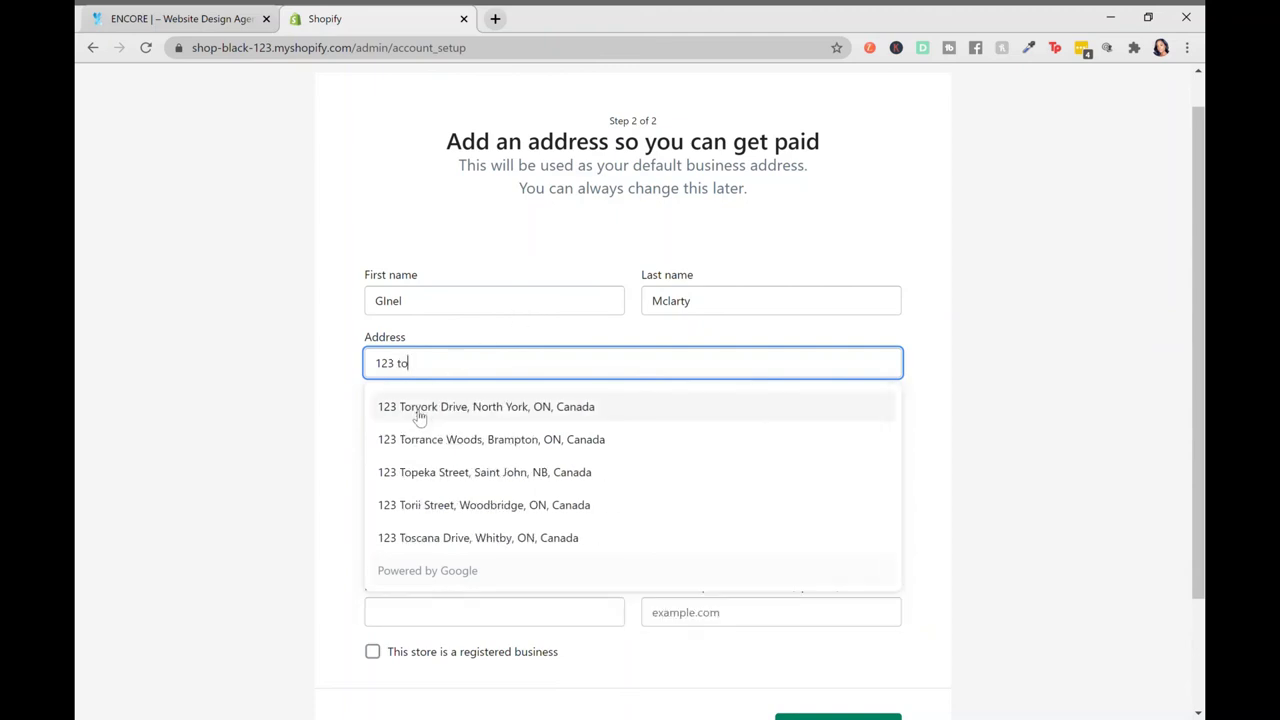
{"action": "left_click", "coordinate": [428, 407]}
Add the missing ten-digit phone number and submit the address to enter the store.
{"action": "scroll", "coordinate": [600, 520], "scroll_direction": "down", "scroll_amount": 1}
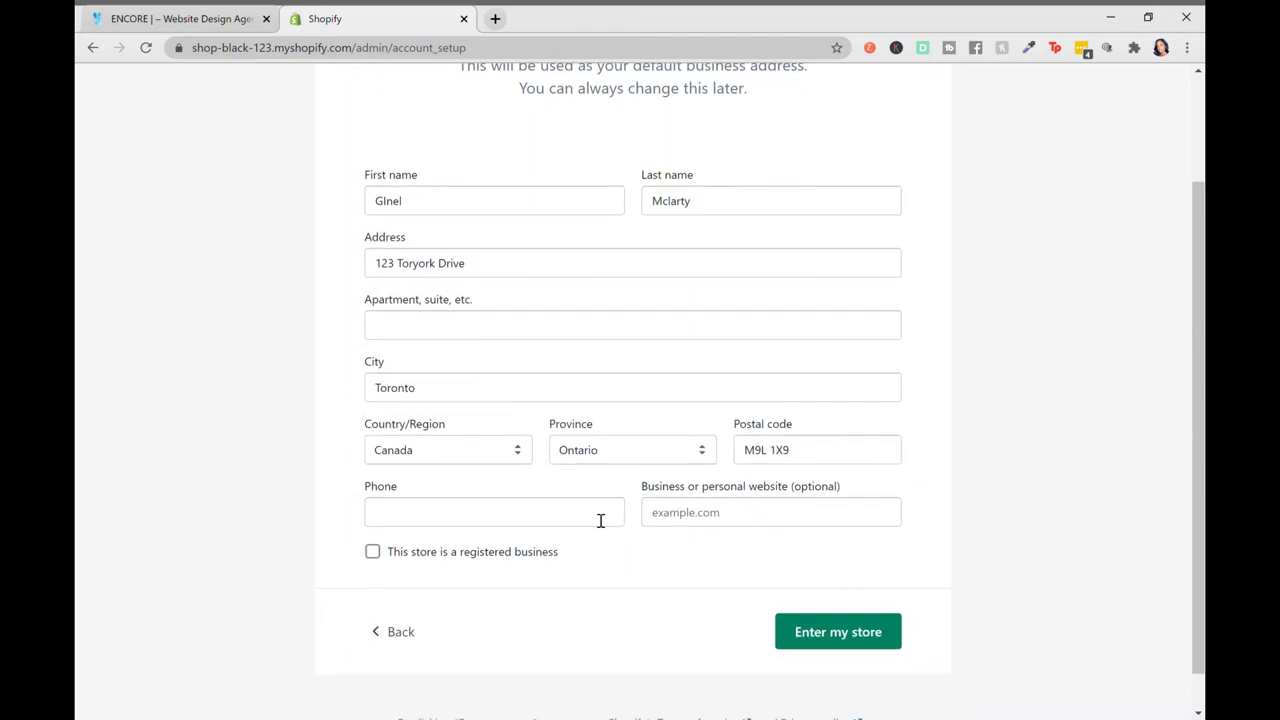
{"action": "left_click", "coordinate": [840, 640]}
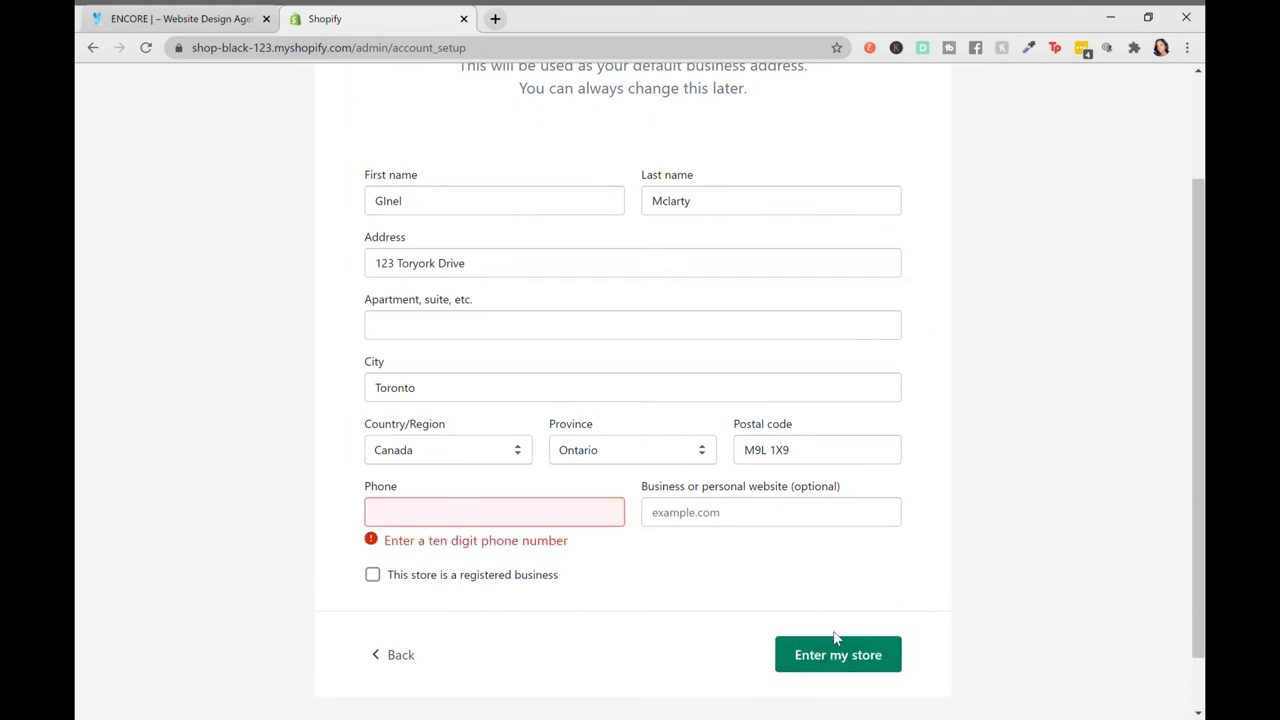
{"action": "left_click", "coordinate": [551, 517]}
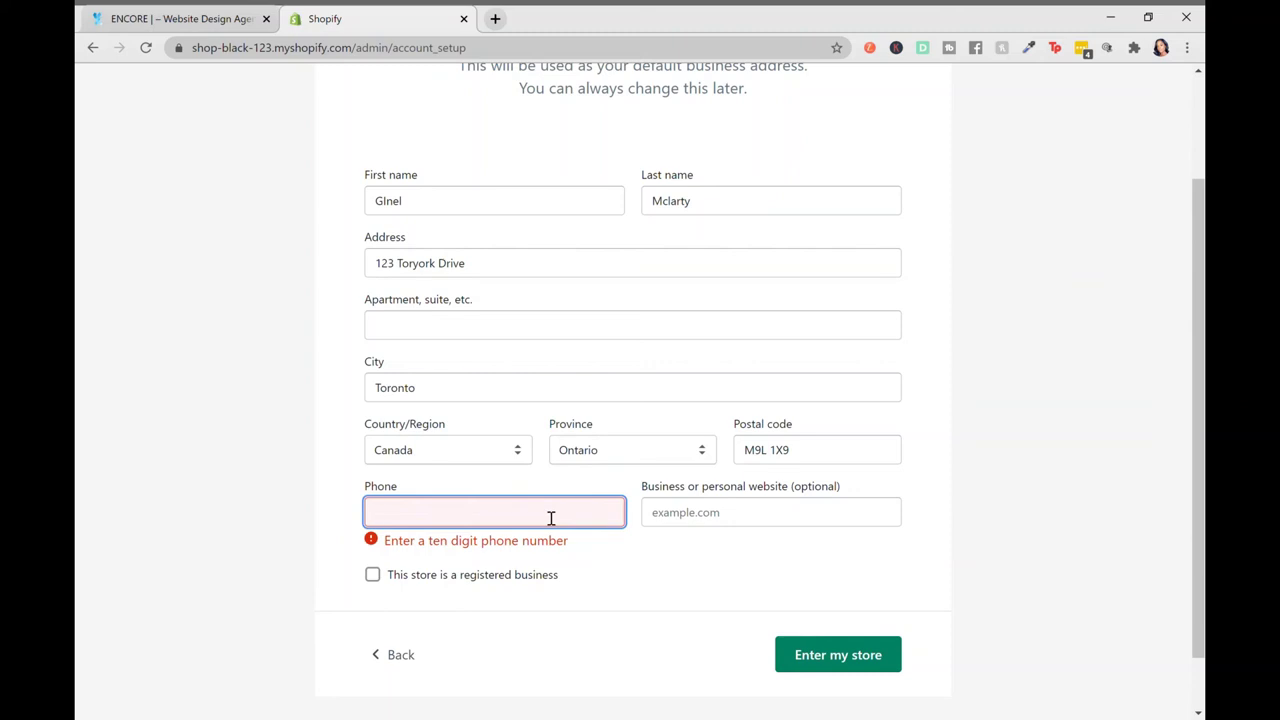
{"action": "type", "text": "41644"}
{"action": "type", "text": "44444"}
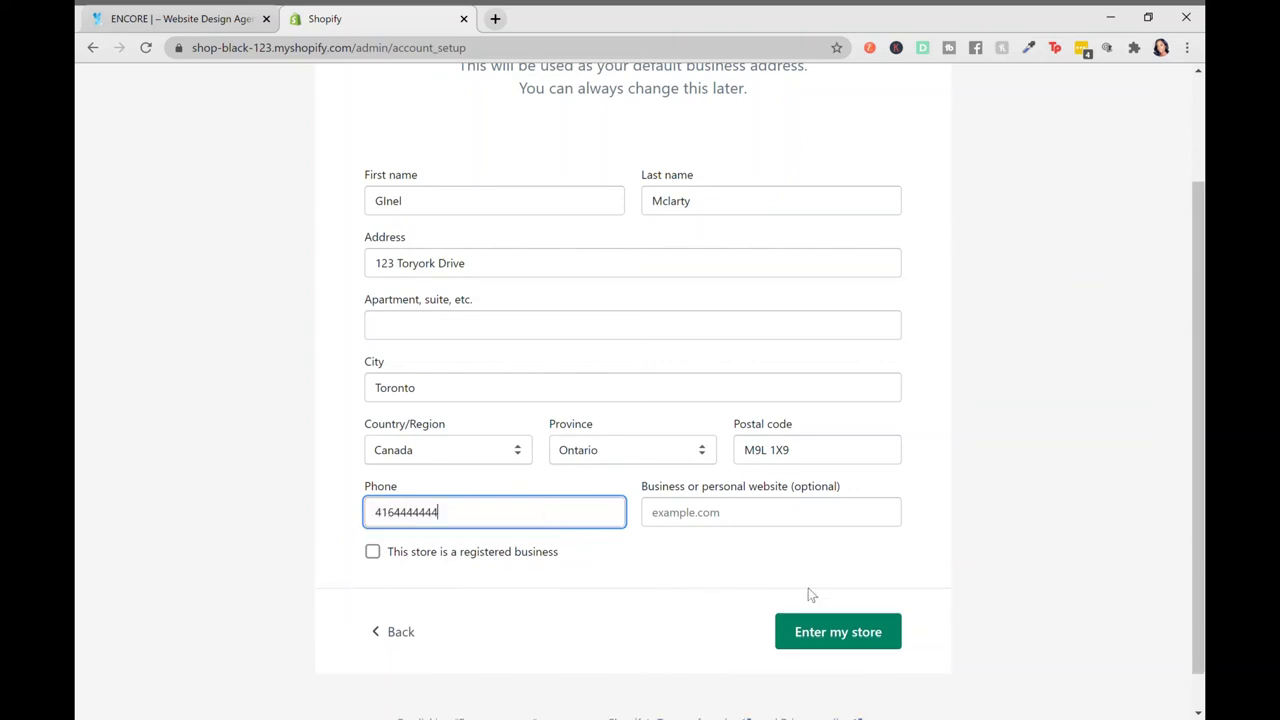
{"action": "left_click", "coordinate": [843, 628]}
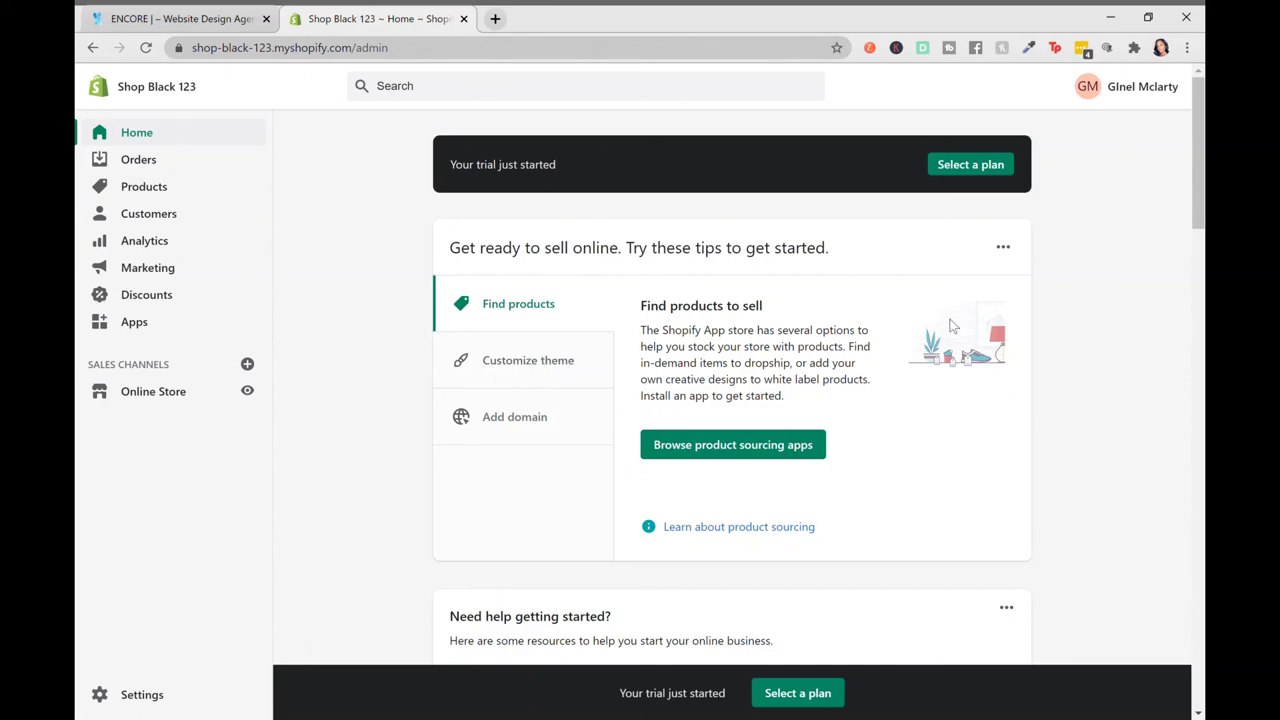
Scroll through the admin home's getting-started resources and back to the top tips.
{"action": "scroll", "coordinate": [952, 325], "scroll_direction": "down", "scroll_amount": 2}
{"action": "scroll", "coordinate": [952, 325], "scroll_direction": "down", "scroll_amount": 6}
{"action": "scroll", "coordinate": [952, 325], "scroll_direction": "up", "scroll_amount": 4}
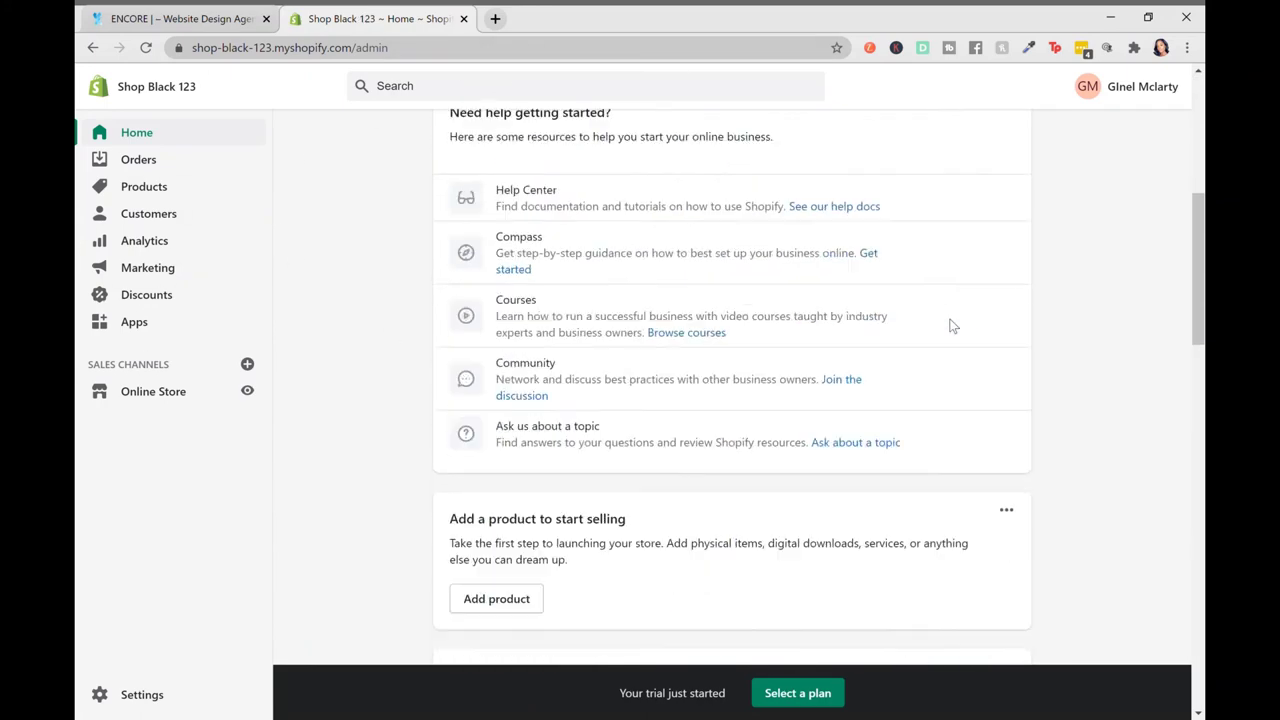
{"action": "scroll", "coordinate": [952, 325], "scroll_direction": "up", "scroll_amount": 5}
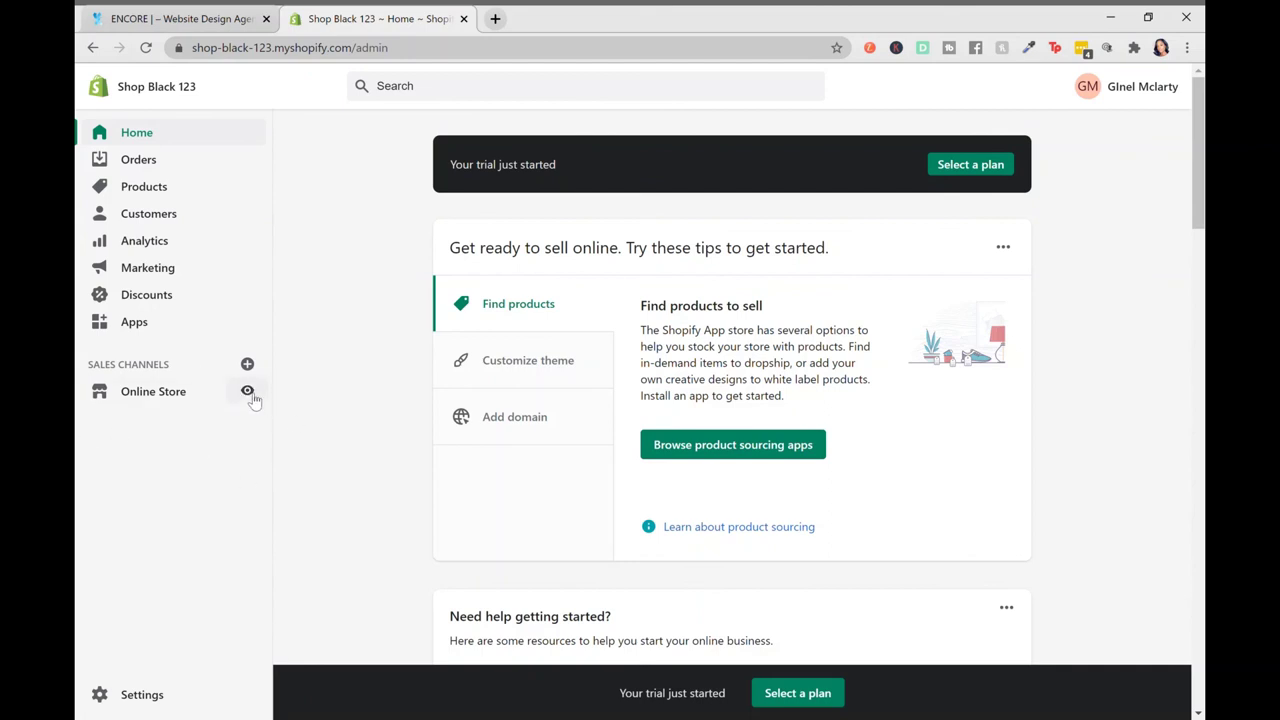
Preview the Online Store in a new tab, scrolling its placeholder homepage to the footer and back.
{"action": "left_click", "coordinate": [247, 391]}
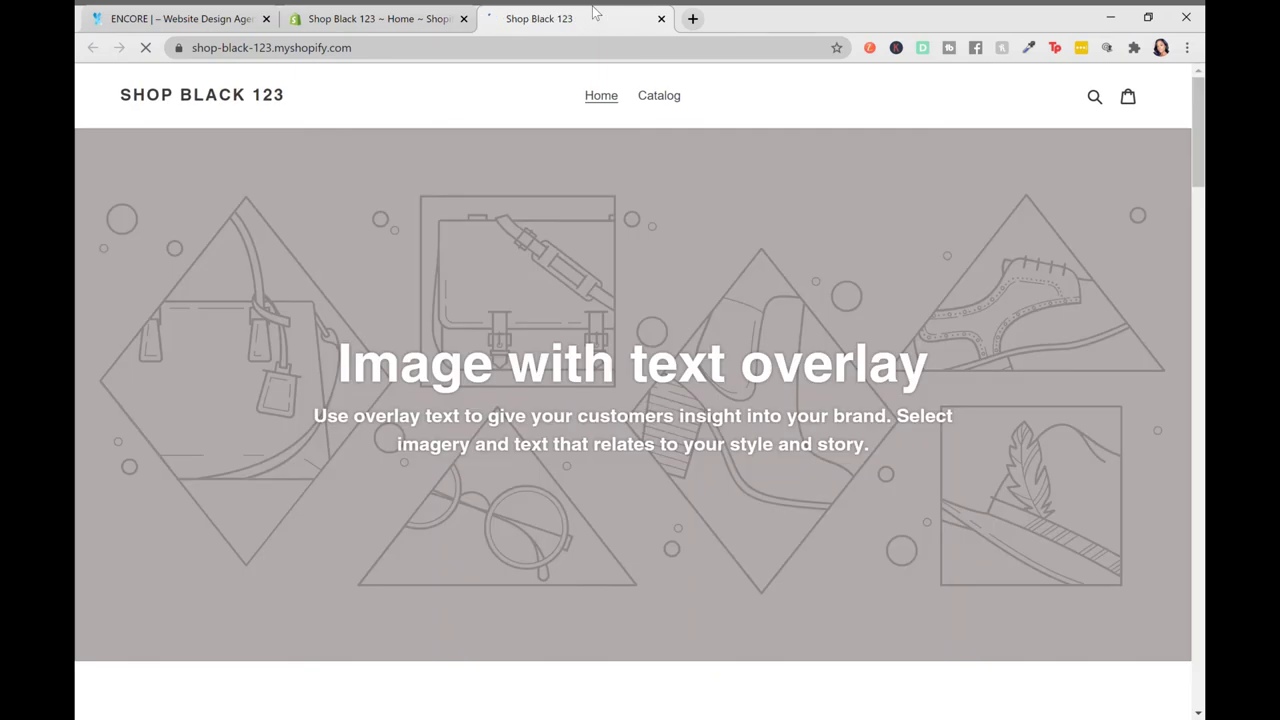
{"action": "scroll", "coordinate": [731, 383], "scroll_direction": "down", "scroll_amount": 2}
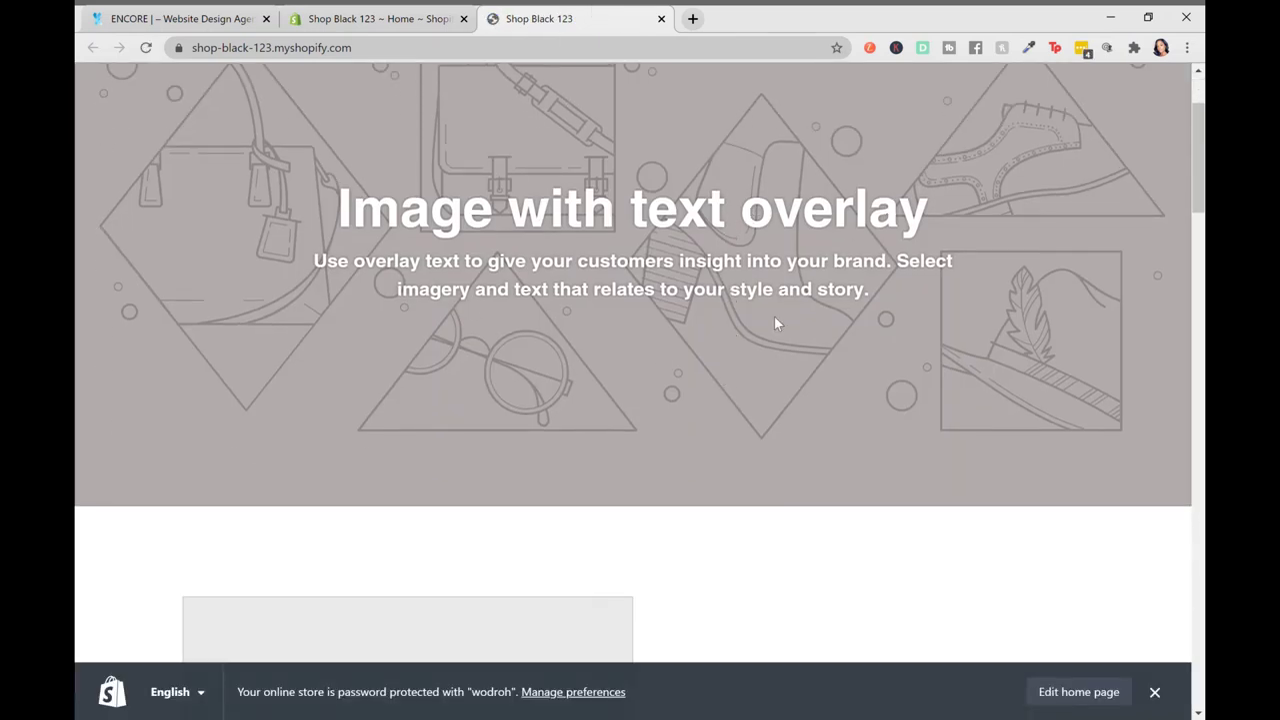
{"action": "scroll", "coordinate": [785, 310], "scroll_direction": "down", "scroll_amount": 5}
{"action": "scroll", "coordinate": [788, 304], "scroll_direction": "down", "scroll_amount": 3}
{"action": "scroll", "coordinate": [785, 302], "scroll_direction": "down", "scroll_amount": 1}
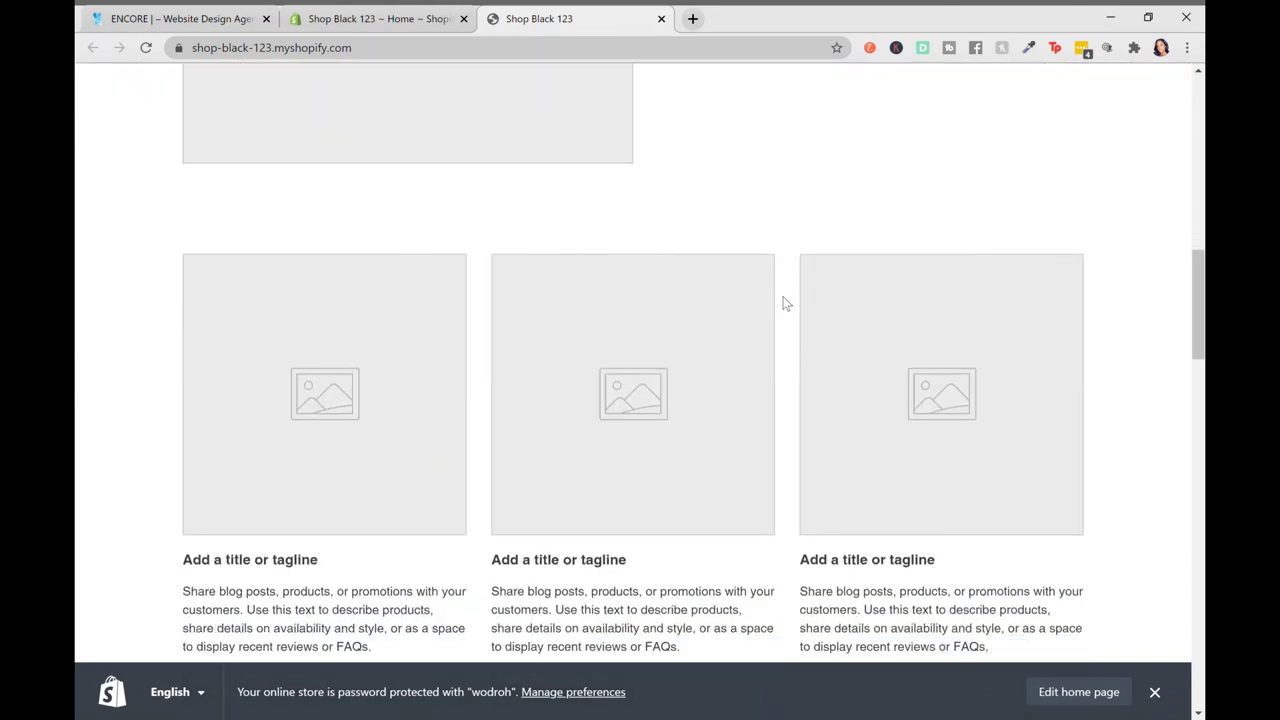
{"action": "scroll", "coordinate": [785, 302], "scroll_direction": "down", "scroll_amount": 4}
{"action": "scroll", "coordinate": [785, 303], "scroll_direction": "down", "scroll_amount": 1}
{"action": "scroll", "coordinate": [785, 303], "scroll_direction": "down", "scroll_amount": 4}
{"action": "scroll", "coordinate": [785, 303], "scroll_direction": "down", "scroll_amount": 5}
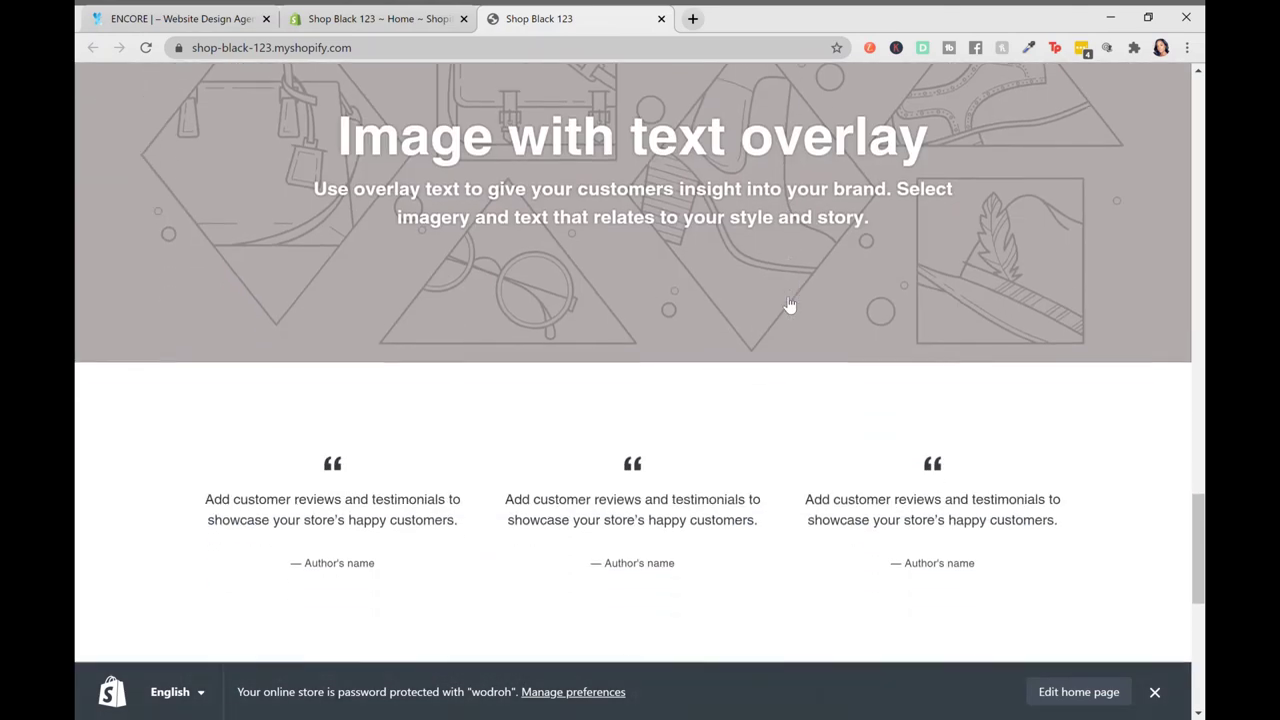
{"action": "scroll", "coordinate": [785, 303], "scroll_direction": "down", "scroll_amount": 5}
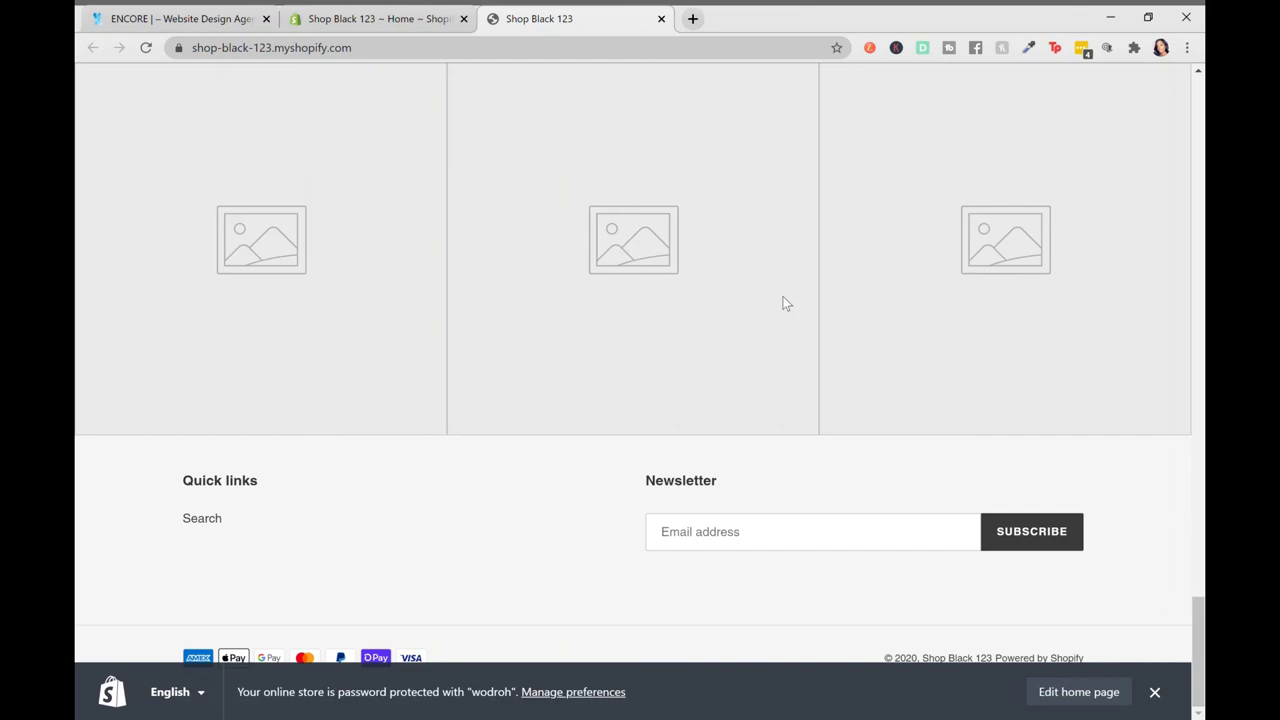
{"action": "scroll", "coordinate": [785, 303], "scroll_direction": "up", "scroll_amount": 5}
{"action": "scroll", "coordinate": [785, 303], "scroll_direction": "up", "scroll_amount": 5}
{"action": "scroll", "coordinate": [785, 303], "scroll_direction": "up", "scroll_amount": 5}
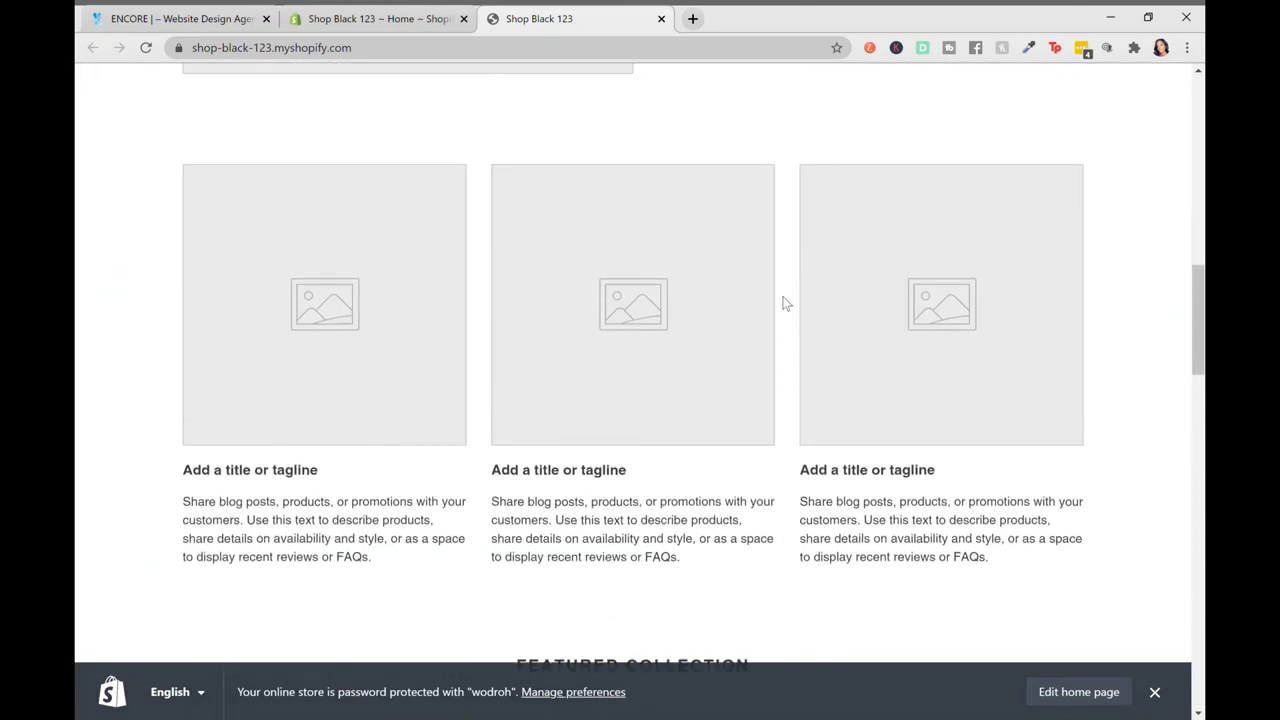
{"action": "scroll", "coordinate": [785, 303], "scroll_direction": "up", "scroll_amount": 5}
{"action": "scroll", "coordinate": [785, 303], "scroll_direction": "up", "scroll_amount": 5}
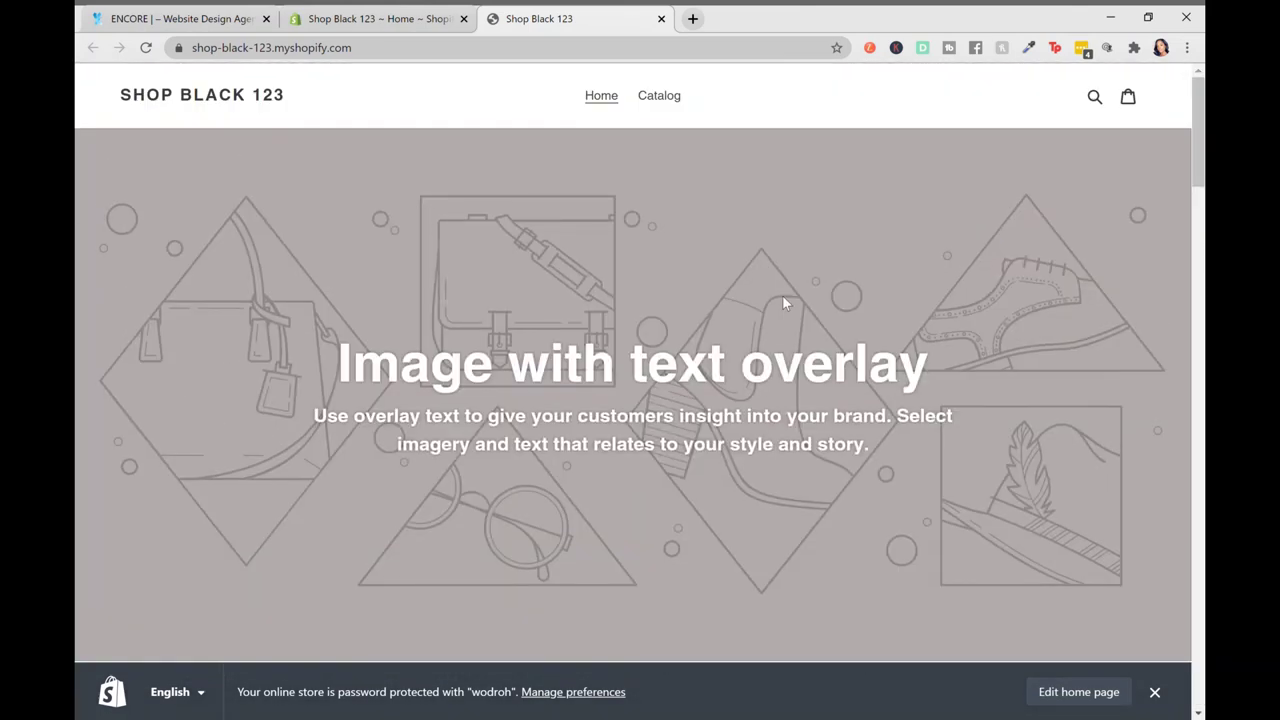
Switch back to the 'Shop Black 123 ~ Home ~ Shopify' admin tab.
{"action": "left_click", "coordinate": [368, 15]}
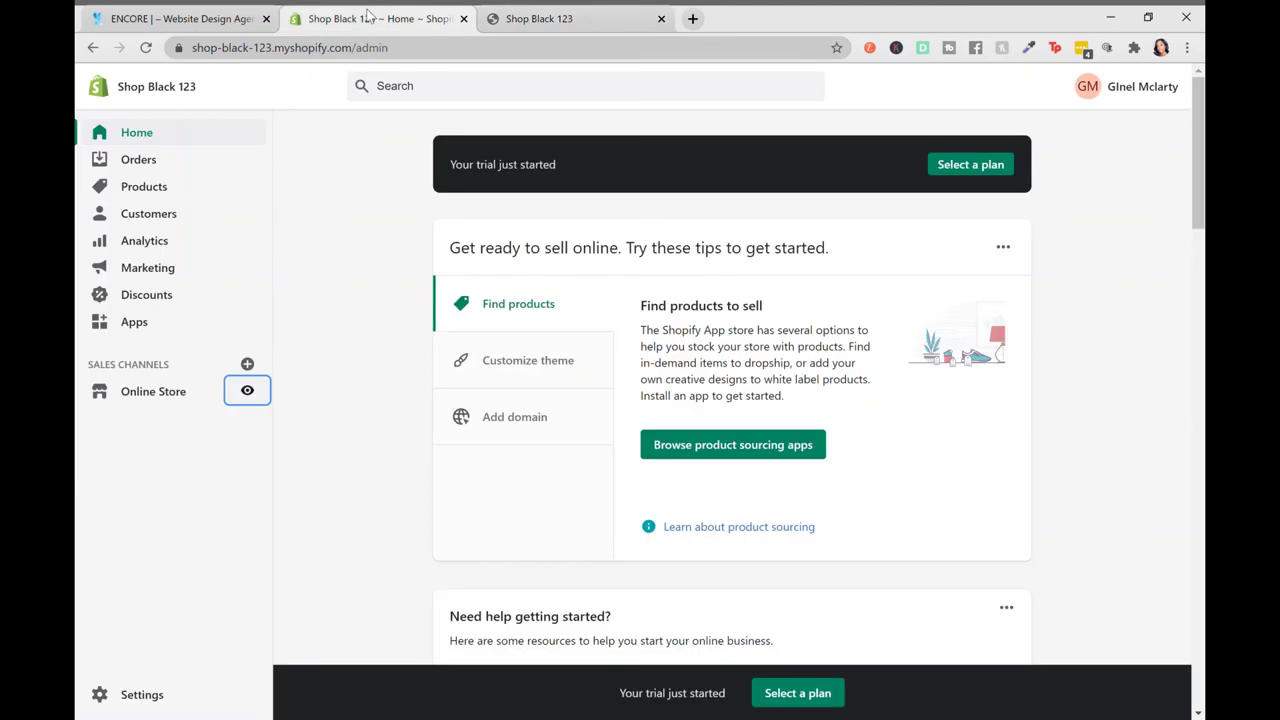